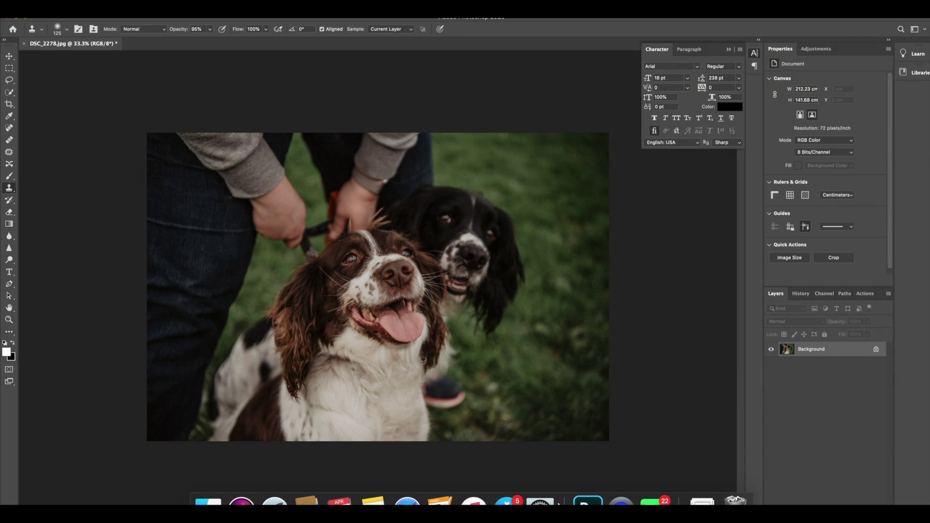
# Duplicate the Background layer and patch the shoe beside the front dog's chest with nearby grass.
pyautogui.press('super+j')
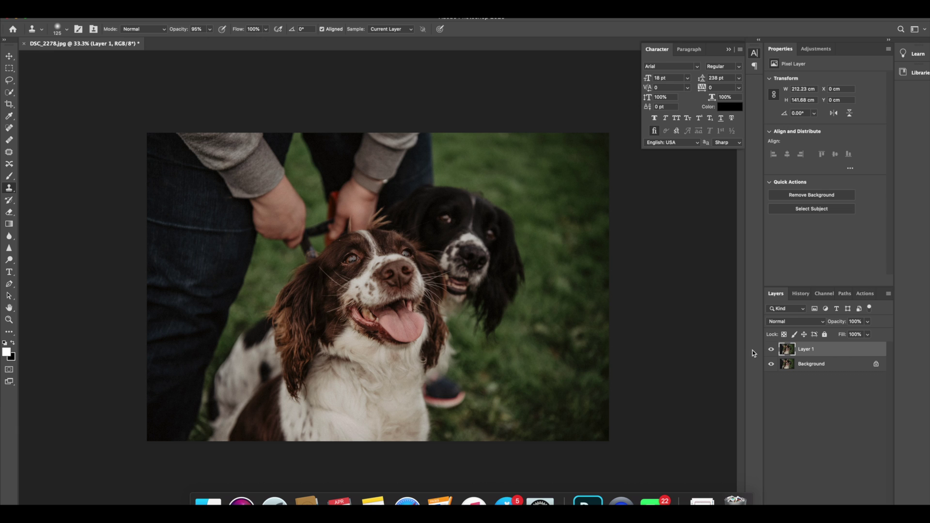
pyautogui.click(9, 153)
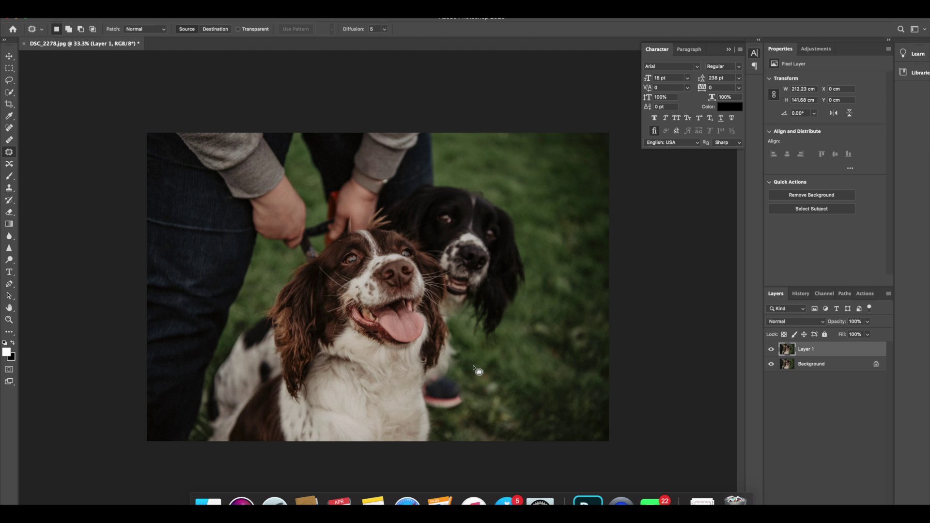
pyautogui.moveTo(454, 383)
pyautogui.mouseDown()
pyautogui.moveTo(471, 411)
pyautogui.moveTo(457, 384)
pyautogui.mouseUp()
pyautogui.moveTo(464, 393)
pyautogui.mouseDown()
pyautogui.moveTo(469, 361)
pyautogui.moveTo(441, 390)
pyautogui.moveTo(468, 409)
pyautogui.moveTo(490, 405)
pyautogui.moveTo(432, 399)
pyautogui.moveTo(458, 423)
pyautogui.moveTo(507, 421)
pyautogui.mouseUp()
pyautogui.press('super+d')
pyautogui.press('super+d')
pyautogui.press('super+d')
pyautogui.moveTo(459, 375)
pyautogui.mouseDown()
pyautogui.moveTo(447, 390)
pyautogui.moveTo(486, 405)
pyautogui.moveTo(428, 387)
pyautogui.moveTo(429, 404)
pyautogui.moveTo(447, 415)
pyautogui.moveTo(460, 404)
pyautogui.moveTo(491, 414)
pyautogui.mouseUp()
pyautogui.press('super+d')
pyautogui.hotkey('ctrl', 'd')
# Set the Clone Stamp tool's opacity to 100% and try it on the patched grass.
pyautogui.click(9, 188)
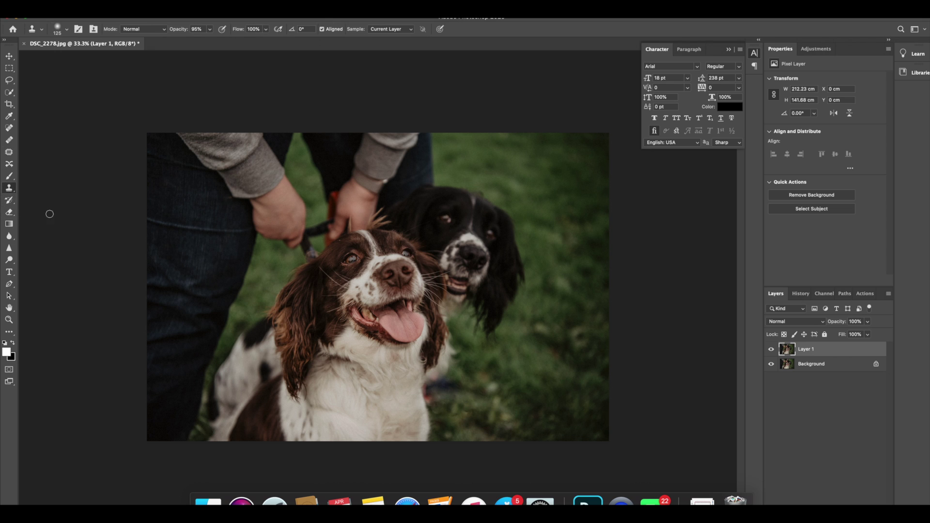
pyautogui.click(210, 30)
pyautogui.moveTo(212, 40); pyautogui.dragTo(221, 40)
pyautogui.click(280, 81)
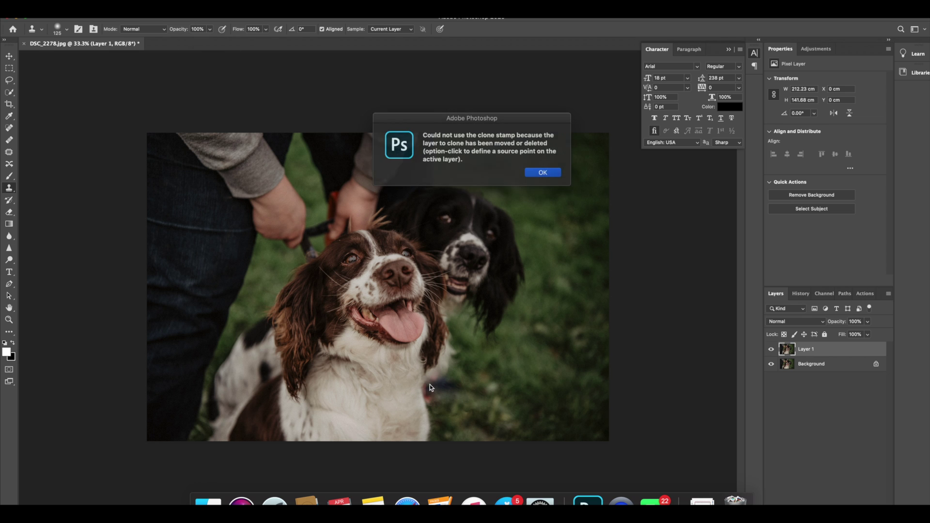
pyautogui.click(543, 174)
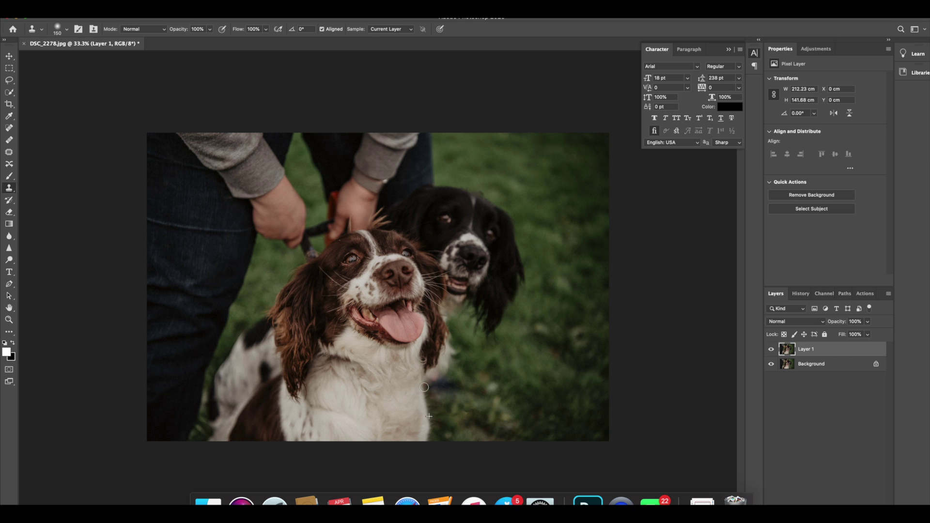
# Clone clean grass over the leftover traces of the shoe beside the front dog's chest.
pyautogui.press(']')
pyautogui.press(']')
pyautogui.moveTo(471, 394); pyautogui.dragTo(461, 386)
pyautogui.press('[')
pyautogui.press('[')
pyautogui.press('[')
pyautogui.moveTo(439, 397); pyautogui.dragTo(451, 396)
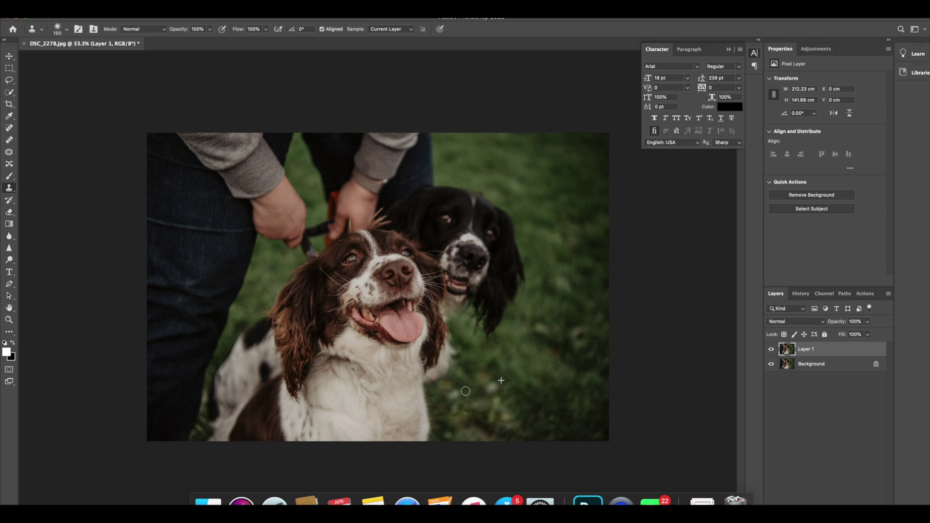
# Patch the uneven grass where the shoe was and compare the result with Layer 1 hidden.
pyautogui.click(771, 349)
pyautogui.click(771, 350)
pyautogui.click(9, 153)
pyautogui.moveTo(442, 404)
pyautogui.mouseDown()
pyautogui.moveTo(462, 389)
pyautogui.moveTo(479, 412)
pyautogui.mouseUp()
pyautogui.click(496, 421)
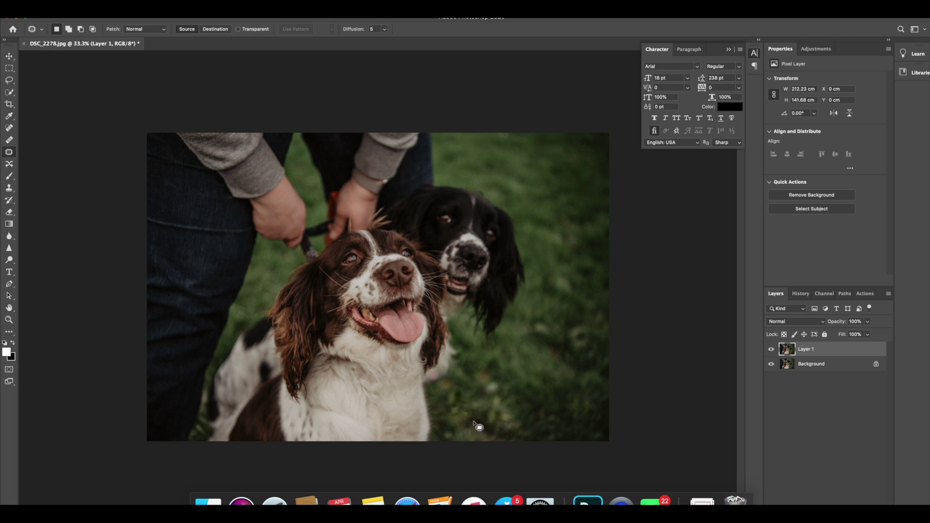
pyautogui.moveTo(437, 370)
pyautogui.mouseDown()
pyautogui.moveTo(430, 386)
pyautogui.moveTo(456, 359)
pyautogui.mouseUp()
pyautogui.click(490, 410)
pyautogui.click(771, 350)
# Duplicate Layer 1 and clone grass over the upper leg and sleeve above the black dog with a 500 px brush.
pyautogui.press('super+j')
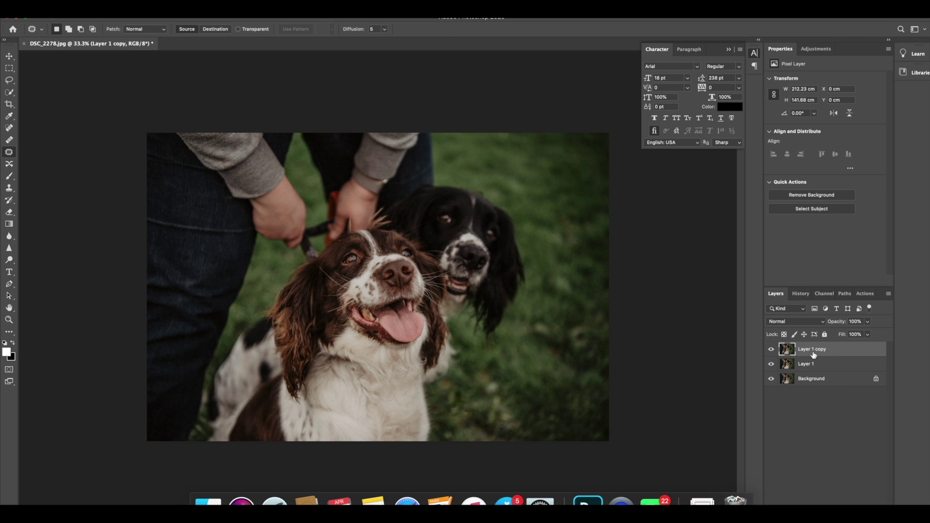
pyautogui.click(9, 188)
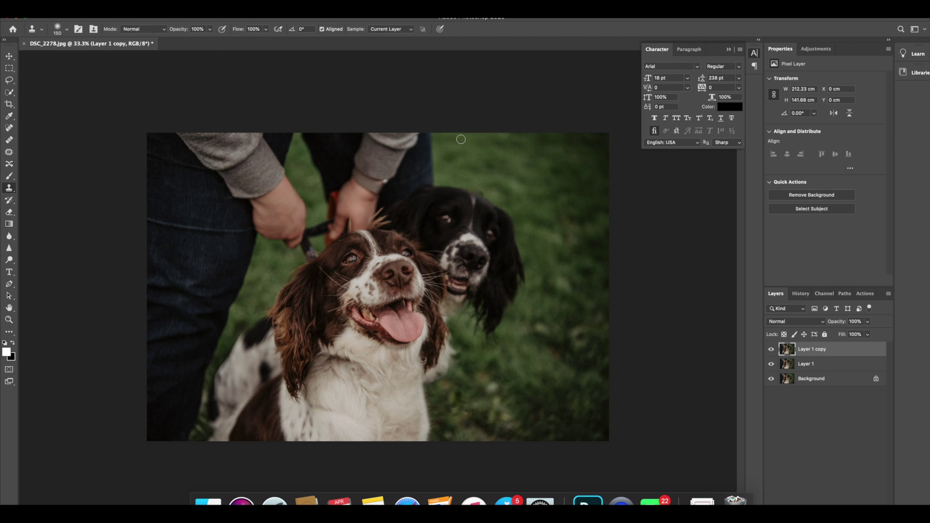
pyautogui.press(']')
pyautogui.press(']')
pyautogui.press(']')
pyautogui.press(']')
pyautogui.press(']')
pyautogui.press(']')
pyautogui.keyDown('alt'); pyautogui.click(519, 137); pyautogui.keyUp('alt')
pyautogui.moveTo(470, 141); pyautogui.dragTo(454, 142)
pyautogui.keyDown('alt'); pyautogui.click(516, 139); pyautogui.keyUp('alt')
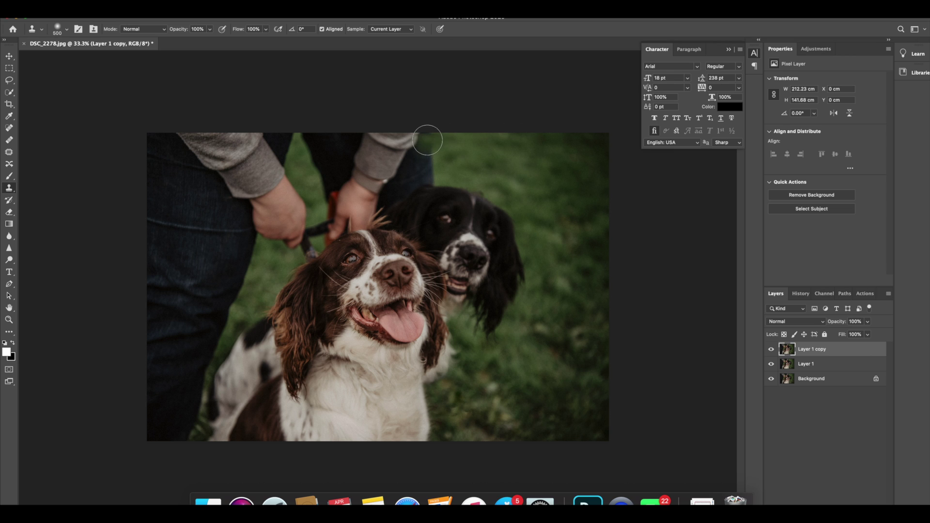
pyautogui.moveTo(423, 139); pyautogui.dragTo(368, 137)
# Clone grass over more of the leg and sleeve above the black dog, using 400 px and then 200 px brushes.
pyautogui.press('[')
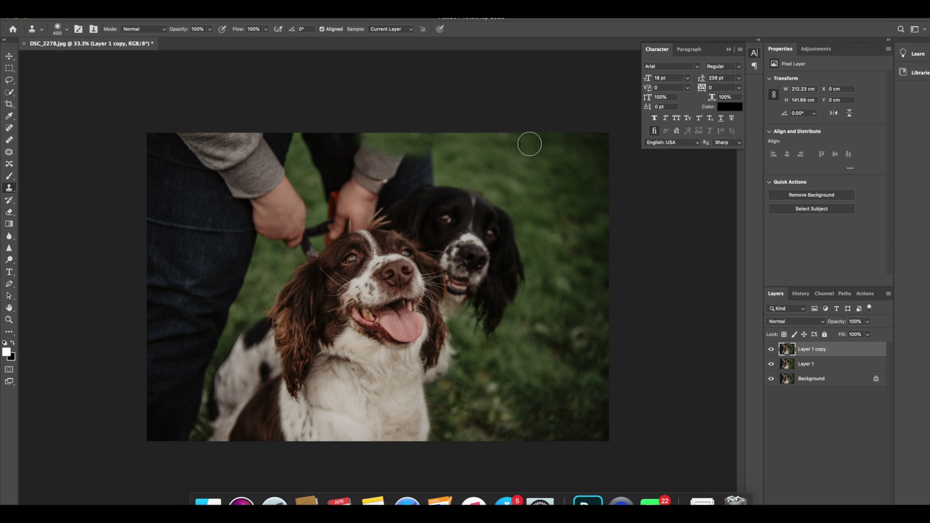
pyautogui.moveTo(357, 134)
pyautogui.mouseDown()
pyautogui.moveTo(302, 138)
pyautogui.moveTo(321, 139)
pyautogui.mouseUp()
pyautogui.keyDown('alt'); pyautogui.click(508, 142); pyautogui.keyUp('alt')
pyautogui.press('[')
pyautogui.press('[')
pyautogui.moveTo(434, 153); pyautogui.dragTo(410, 153)
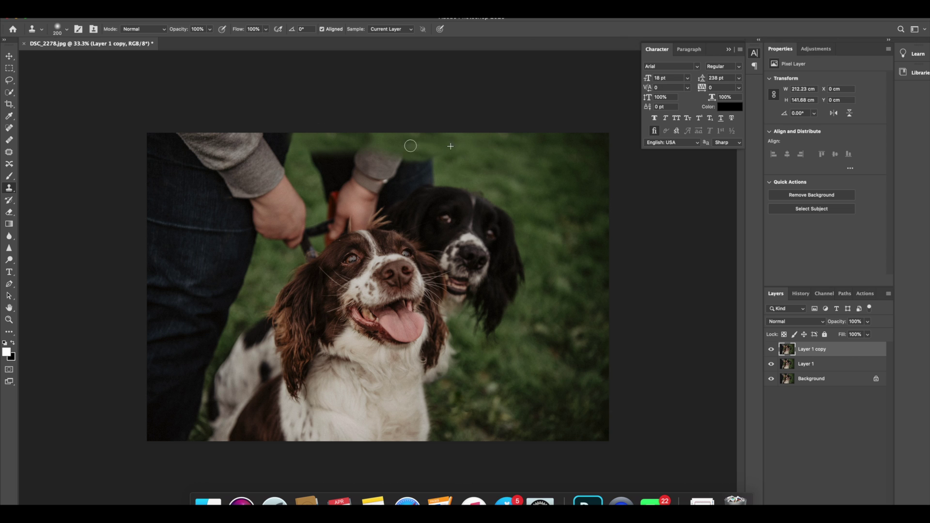
# Clone grass over the top of the person's other arm and leg along the photo's upper-left edge with a larger brush.
pyautogui.press(']')
pyautogui.press(']')
pyautogui.press(']')
pyautogui.press(']')
pyautogui.keyDown('alt'); pyautogui.click(523, 139); pyautogui.keyUp('alt')
pyautogui.moveTo(288, 138)
pyautogui.mouseDown()
pyautogui.moveTo(231, 136)
pyautogui.moveTo(273, 136)
pyautogui.moveTo(278, 150)
pyautogui.moveTo(241, 138)
pyautogui.moveTo(294, 136)
pyautogui.moveTo(173, 133)
pyautogui.mouseUp()
# Clone grass with a smaller brush over the remaining sleeve, forearm and jeans behind the black dog's head.
pyautogui.press('[')
pyautogui.press('[')
pyautogui.press('[')
pyautogui.keyDown('alt'); pyautogui.click(533, 173); pyautogui.keyUp('alt')
pyautogui.moveTo(433, 163)
pyautogui.mouseDown()
pyautogui.moveTo(369, 161)
pyautogui.moveTo(363, 150)
pyautogui.moveTo(317, 156)
pyautogui.moveTo(315, 164)
pyautogui.moveTo(383, 165)
pyautogui.moveTo(408, 175)
pyautogui.mouseUp()
pyautogui.keyDown('alt'); pyautogui.click(553, 181); pyautogui.keyUp('alt')
pyautogui.keyDown('alt'); pyautogui.click(540, 199); pyautogui.keyUp('alt')
pyautogui.moveTo(320, 178); pyautogui.dragTo(327, 177)
pyautogui.keyDown('alt'); pyautogui.click(525, 202); pyautogui.keyUp('alt')
pyautogui.moveTo(429, 177)
pyautogui.mouseDown()
pyautogui.moveTo(351, 175)
pyautogui.moveTo(367, 169)
pyautogui.moveTo(336, 178)
pyautogui.moveTo(366, 181)
pyautogui.moveTo(326, 186)
pyautogui.moveTo(330, 197)
pyautogui.moveTo(378, 180)
pyautogui.mouseUp()
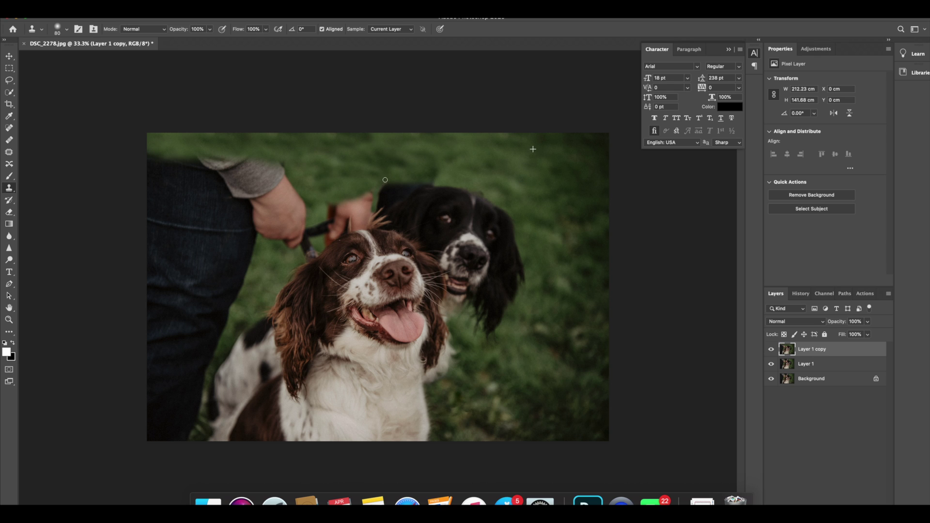
pyautogui.moveTo(370, 166)
pyautogui.mouseDown()
pyautogui.moveTo(402, 159)
pyautogui.moveTo(434, 183)
pyautogui.moveTo(402, 224)
pyautogui.moveTo(428, 212)
pyautogui.moveTo(427, 156)
pyautogui.mouseUp()
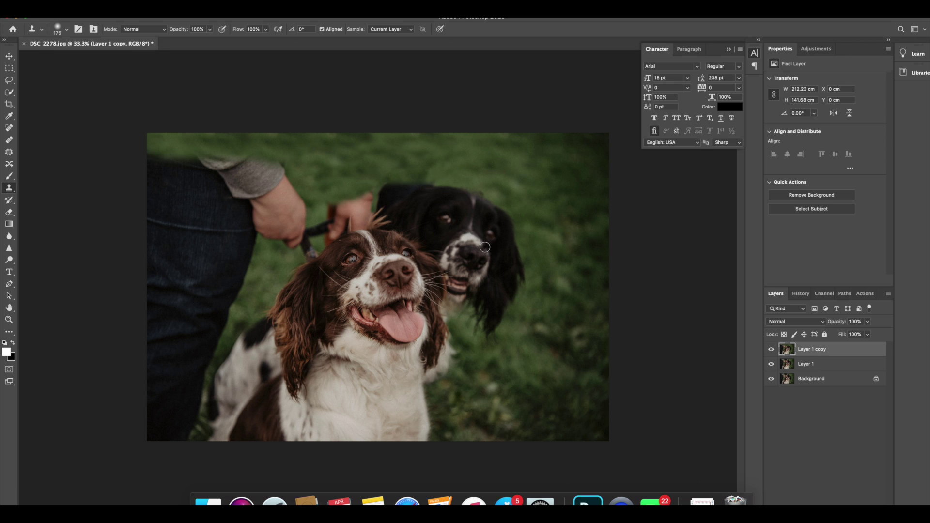
# Patch the cloned area above the black dog's head with clean grass from the right.
pyautogui.press('j')
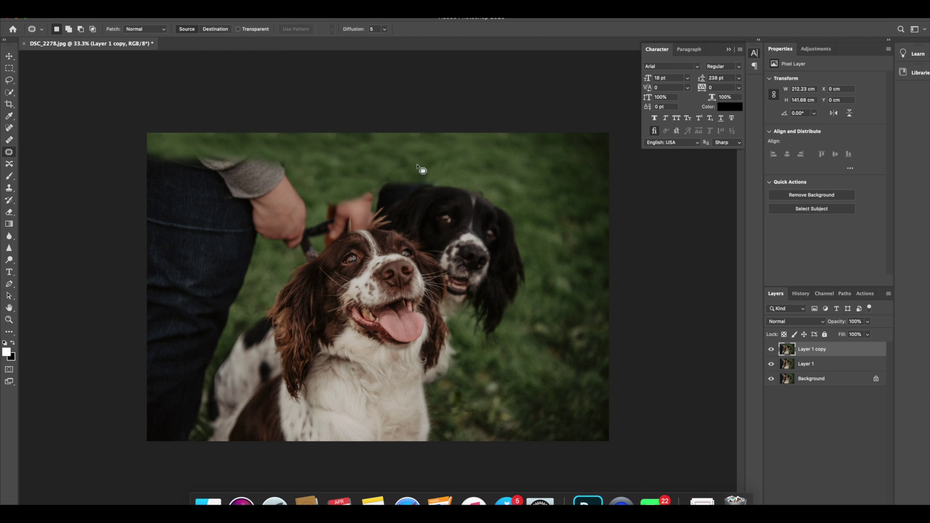
pyautogui.moveTo(413, 160); pyautogui.dragTo(511, 168)
pyautogui.moveTo(441, 163)
pyautogui.mouseDown()
pyautogui.moveTo(410, 174)
pyautogui.moveTo(515, 167)
pyautogui.mouseUp()
pyautogui.press('super+d')
pyautogui.moveTo(400, 150)
pyautogui.mouseDown()
pyautogui.moveTo(389, 176)
pyautogui.moveTo(455, 163)
pyautogui.moveTo(488, 184)
pyautogui.mouseUp()
pyautogui.press('super+d')
pyautogui.moveTo(428, 157)
pyautogui.mouseDown()
pyautogui.moveTo(466, 164)
pyautogui.moveTo(438, 154)
pyautogui.mouseUp()
pyautogui.press('super+d')
pyautogui.moveTo(448, 158)
pyautogui.mouseDown()
pyautogui.moveTo(482, 166)
pyautogui.moveTo(476, 149)
pyautogui.mouseUp()
pyautogui.moveTo(458, 160); pyautogui.dragTo(495, 180)
pyautogui.press('super+d')
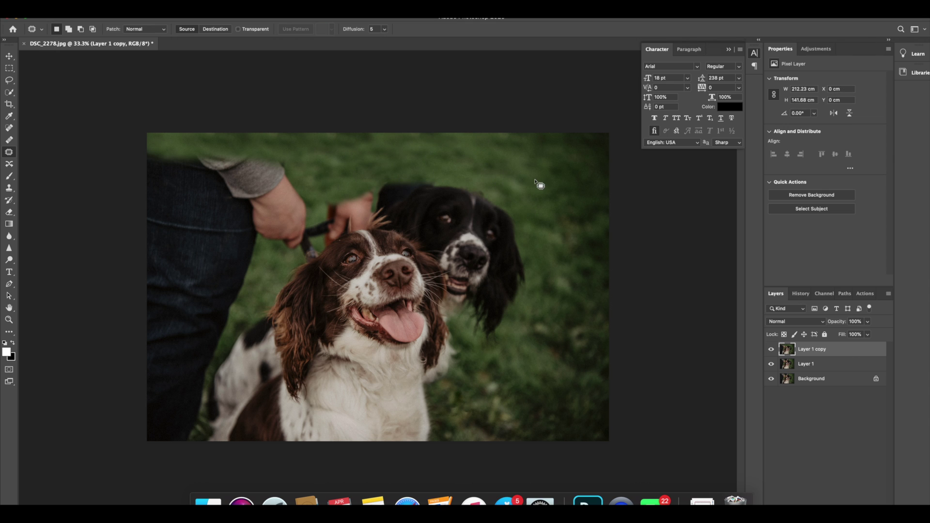
# Clone grass over the hand gripping the lead just behind the brown dog's head.
pyautogui.press('s')
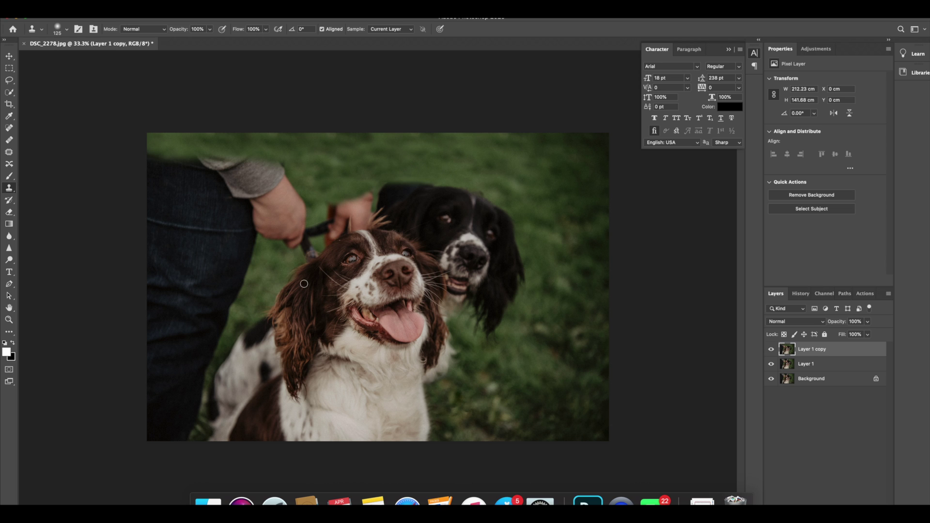
pyautogui.moveTo(369, 194); pyautogui.dragTo(368, 206)
pyautogui.moveTo(342, 209)
pyautogui.mouseDown()
pyautogui.moveTo(362, 214)
pyautogui.moveTo(344, 220)
pyautogui.moveTo(350, 211)
pyautogui.moveTo(333, 207)
pyautogui.moveTo(354, 220)
pyautogui.moveTo(325, 213)
pyautogui.moveTo(331, 232)
pyautogui.moveTo(331, 204)
pyautogui.moveTo(327, 217)
pyautogui.moveTo(336, 188)
pyautogui.mouseUp()
pyautogui.keyDown('alt'); pyautogui.click(333, 172); pyautogui.keyUp('alt')
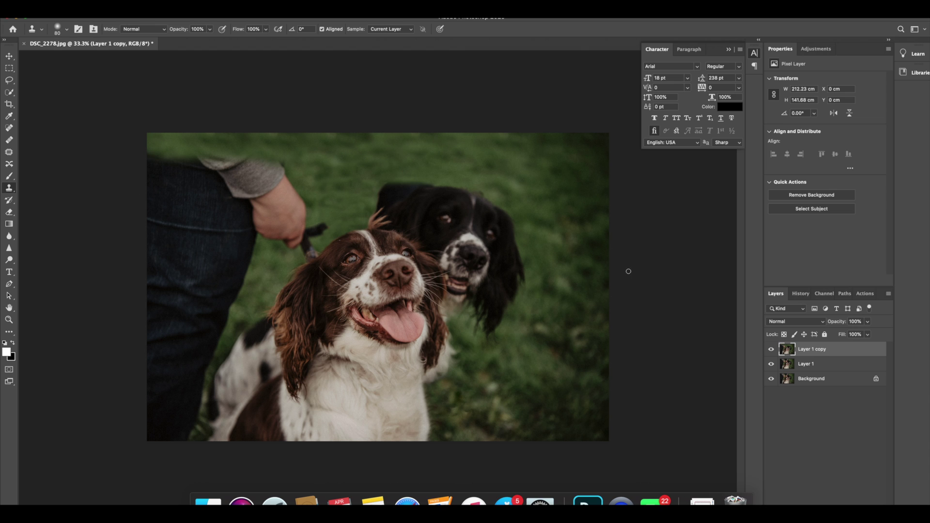
# Patch the grass where the hand behind the brown dog was and compare with the Layer 1 copy hidden.
pyautogui.click(9, 153)
pyautogui.moveTo(333, 216); pyautogui.dragTo(335, 219)
pyautogui.moveTo(356, 212)
pyautogui.mouseDown()
pyautogui.moveTo(324, 167)
pyautogui.moveTo(331, 159)
pyautogui.moveTo(369, 180)
pyautogui.mouseUp()
pyautogui.press('super+d')
pyautogui.press('super+d')
pyautogui.moveTo(356, 183)
pyautogui.mouseDown()
pyautogui.moveTo(471, 152)
pyautogui.moveTo(330, 214)
pyautogui.moveTo(500, 170)
pyautogui.moveTo(374, 203)
pyautogui.moveTo(379, 176)
pyautogui.mouseUp()
pyautogui.press('super+d')
pyautogui.press('super+d')
pyautogui.moveTo(365, 190); pyautogui.dragTo(445, 160)
pyautogui.click(446, 160)
pyautogui.click(772, 349)
pyautogui.click(771, 350)
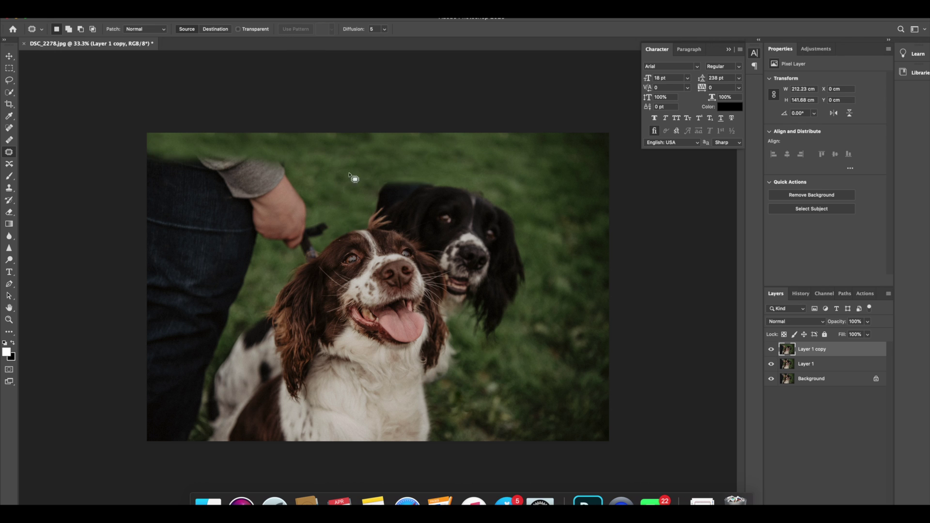
# Patch the grass just left of the black dog's ear, comparing with the Layer 1 copy switched off and on.
pyautogui.click(771, 349)
pyautogui.click(771, 349)
pyautogui.click(771, 349)
pyautogui.click(771, 350)
pyautogui.moveTo(372, 170); pyautogui.dragTo(377, 179)
pyautogui.click(408, 169)
pyautogui.click(771, 351)
pyautogui.click(770, 351)
# Patch the repeating cloned texture along the photo's upper edge and above the black dog with varied grass.
pyautogui.moveTo(293, 157); pyautogui.dragTo(374, 142)
pyautogui.moveTo(367, 146); pyautogui.dragTo(467, 144)
pyautogui.click(501, 153)
pyautogui.moveTo(321, 135)
pyautogui.mouseDown()
pyautogui.moveTo(375, 162)
pyautogui.moveTo(429, 154)
pyautogui.mouseUp()
pyautogui.click(431, 156)
pyautogui.moveTo(318, 154); pyautogui.dragTo(370, 147)
pyautogui.moveTo(356, 158); pyautogui.dragTo(464, 156)
pyautogui.click(422, 158)
pyautogui.click(501, 163)
pyautogui.moveTo(451, 161)
pyautogui.mouseDown()
pyautogui.moveTo(501, 163)
pyautogui.moveTo(475, 178)
pyautogui.moveTo(494, 167)
pyautogui.mouseUp()
pyautogui.moveTo(469, 160)
pyautogui.mouseDown()
pyautogui.moveTo(505, 187)
pyautogui.moveTo(489, 169)
pyautogui.mouseUp()
pyautogui.moveTo(514, 175); pyautogui.dragTo(529, 190)
pyautogui.click(518, 185)
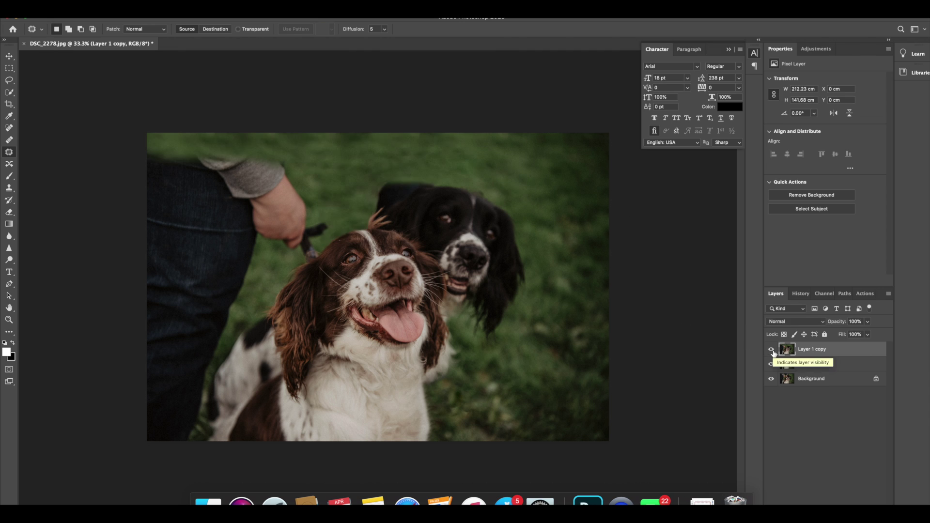
# Duplicate the Layer 1 copy and clone grass with a large brush over the leg along the photo's left edge.
pyautogui.click(9, 189)
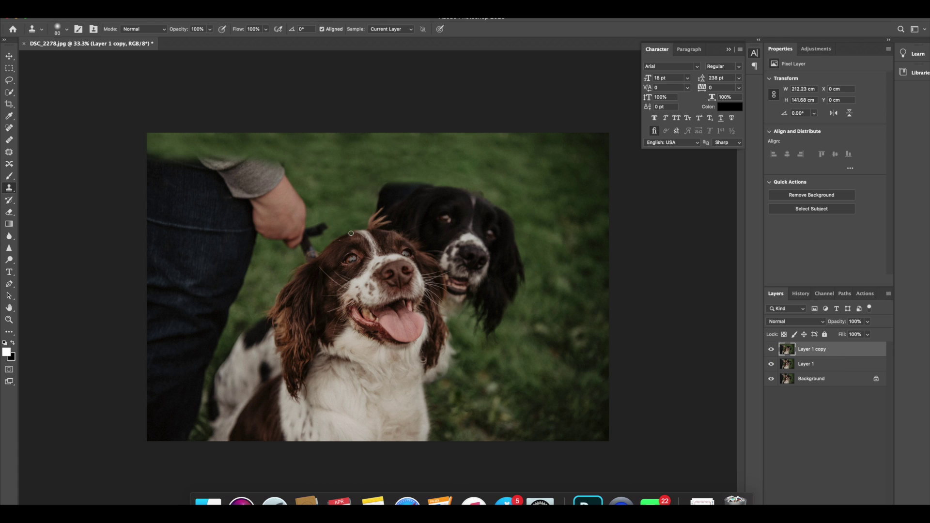
pyautogui.press(']')
pyautogui.press(']')
pyautogui.press(']')
pyautogui.press(']')
pyautogui.hotkey('ctrl', 'j')
pyautogui.press(']')
pyautogui.press(']')
pyautogui.moveTo(157, 400)
pyautogui.mouseDown()
pyautogui.moveTo(154, 150)
pyautogui.moveTo(168, 145)
pyautogui.moveTo(156, 159)
pyautogui.moveTo(163, 145)
pyautogui.moveTo(150, 138)
pyautogui.moveTo(164, 158)
pyautogui.moveTo(174, 138)
pyautogui.mouseUp()
# Clone grass over the outer side of the remaining leg and the shoulder above it with a 250 px brush.
pyautogui.press('[')
pyautogui.press('[')
pyautogui.press('[')
pyautogui.press('[')
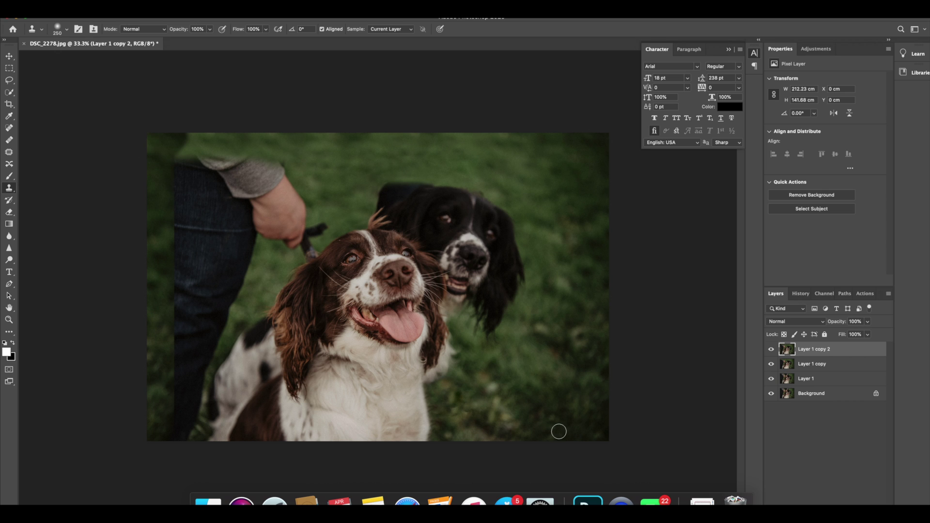
pyautogui.keyDown('alt'); pyautogui.click(569, 426); pyautogui.keyUp('alt')
pyautogui.moveTo(177, 430)
pyautogui.mouseDown()
pyautogui.moveTo(189, 347)
pyautogui.moveTo(173, 343)
pyautogui.moveTo(172, 312)
pyautogui.moveTo(197, 293)
pyautogui.moveTo(203, 274)
pyautogui.moveTo(177, 257)
pyautogui.moveTo(187, 196)
pyautogui.moveTo(179, 183)
pyautogui.moveTo(201, 138)
pyautogui.moveTo(183, 160)
pyautogui.moveTo(193, 132)
pyautogui.moveTo(217, 138)
pyautogui.mouseUp()
pyautogui.keyDown('alt'); pyautogui.click(175, 196); pyautogui.keyUp('alt')
pyautogui.keyDown('alt'); pyautogui.click(171, 166); pyautogui.keyUp('alt')
pyautogui.click(771, 349)
pyautogui.click(771, 349)
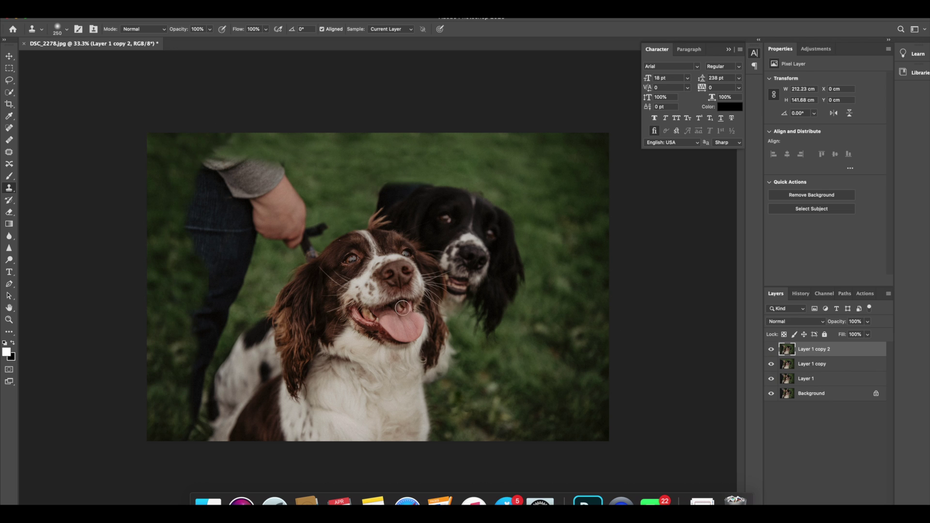
# Compare the two top layers switched off and on, and clone grass over the remaining hand and lead.
pyautogui.click(772, 349)
pyautogui.click(772, 363)
pyautogui.click(771, 364)
pyautogui.click(771, 349)
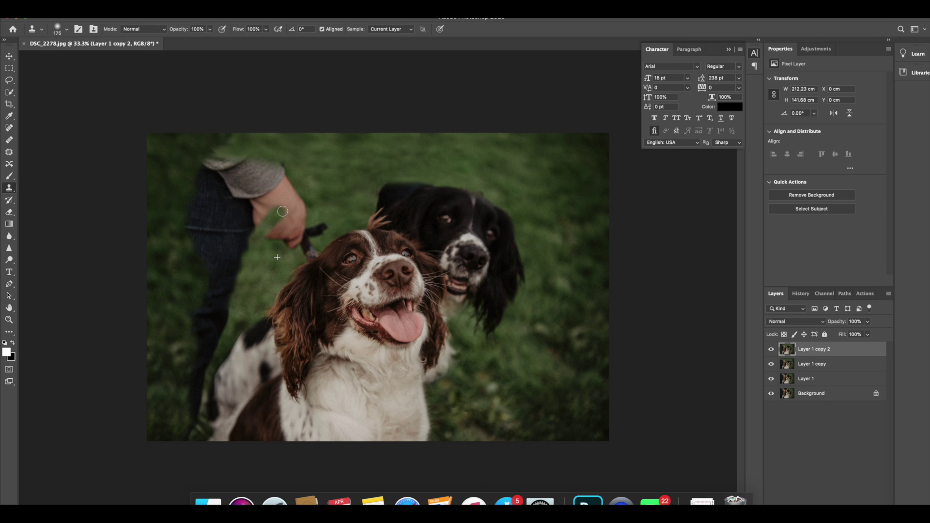
pyautogui.moveTo(285, 205); pyautogui.dragTo(294, 188)
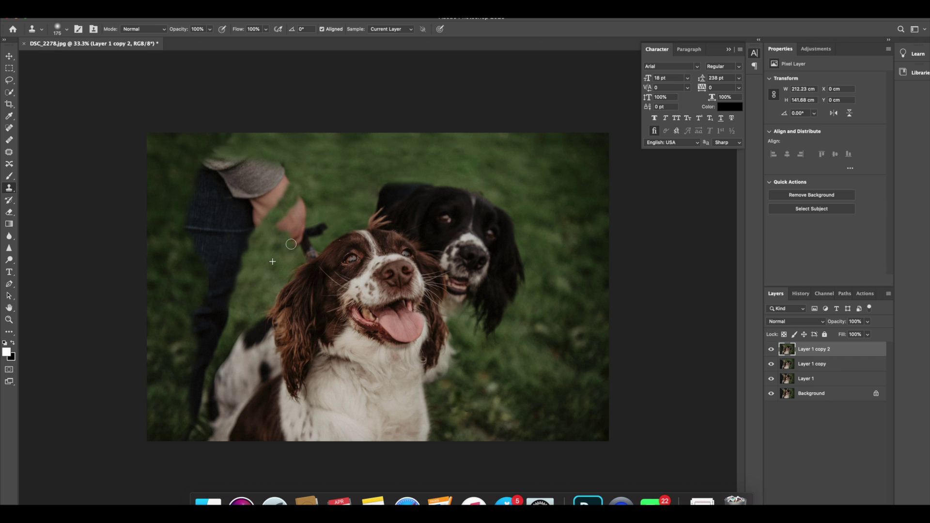
pyautogui.moveTo(303, 212)
pyautogui.mouseDown()
pyautogui.moveTo(286, 221)
pyautogui.moveTo(332, 189)
pyautogui.moveTo(280, 228)
pyautogui.moveTo(297, 229)
pyautogui.moveTo(336, 205)
pyautogui.moveTo(307, 229)
pyautogui.mouseUp()
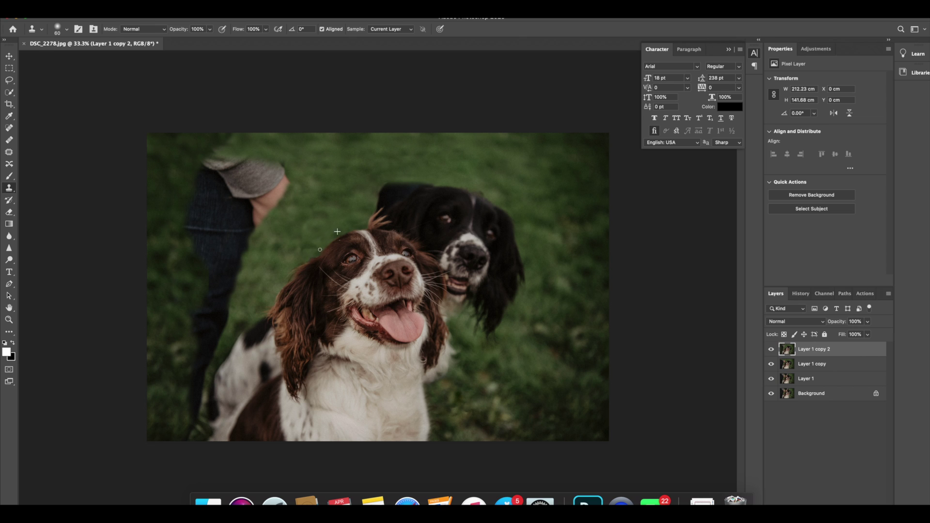
# Patch the grass between the remaining leg and the brown dog's ear where the hand was cloned out.
pyautogui.click(9, 152)
pyautogui.moveTo(326, 188)
pyautogui.mouseDown()
pyautogui.moveTo(318, 235)
pyautogui.moveTo(327, 189)
pyautogui.mouseUp()
pyautogui.moveTo(345, 163)
pyautogui.mouseDown()
pyautogui.moveTo(347, 176)
pyautogui.moveTo(355, 164)
pyautogui.mouseUp()
pyautogui.press('super+d')
pyautogui.click(771, 350)
pyautogui.click(771, 350)
pyautogui.moveTo(265, 231)
pyautogui.mouseDown()
pyautogui.moveTo(310, 261)
pyautogui.moveTo(301, 236)
pyautogui.mouseUp()
pyautogui.moveTo(285, 250)
pyautogui.mouseDown()
pyautogui.moveTo(359, 182)
pyautogui.moveTo(245, 311)
pyautogui.moveTo(267, 248)
pyautogui.mouseUp()
pyautogui.press('super+d')
pyautogui.moveTo(265, 280); pyautogui.dragTo(329, 196)
pyautogui.press('super+d')
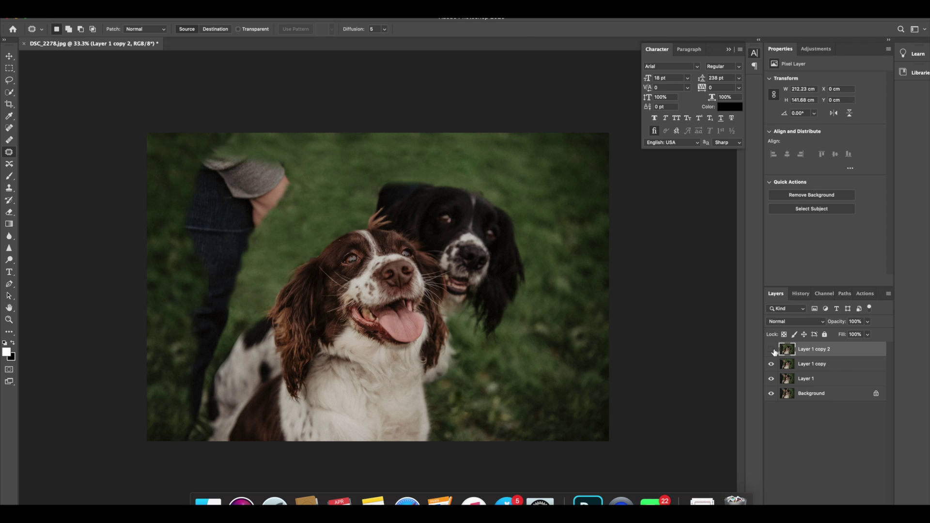
# Patch the grass beside the remaining wrist and above the brown dog, and compare with Layer 1 copy 2 hidden.
pyautogui.moveTo(301, 182)
pyautogui.mouseDown()
pyautogui.moveTo(316, 216)
pyautogui.moveTo(306, 180)
pyautogui.mouseUp()
pyautogui.moveTo(305, 206); pyautogui.dragTo(353, 187)
pyautogui.press('super+d')
pyautogui.moveTo(295, 225); pyautogui.dragTo(306, 201)
pyautogui.press('super+d')
pyautogui.moveTo(315, 213); pyautogui.dragTo(356, 135)
pyautogui.moveTo(362, 143); pyautogui.dragTo(428, 141)
pyautogui.press('super+d')
pyautogui.click(771, 349)
pyautogui.click(772, 349)
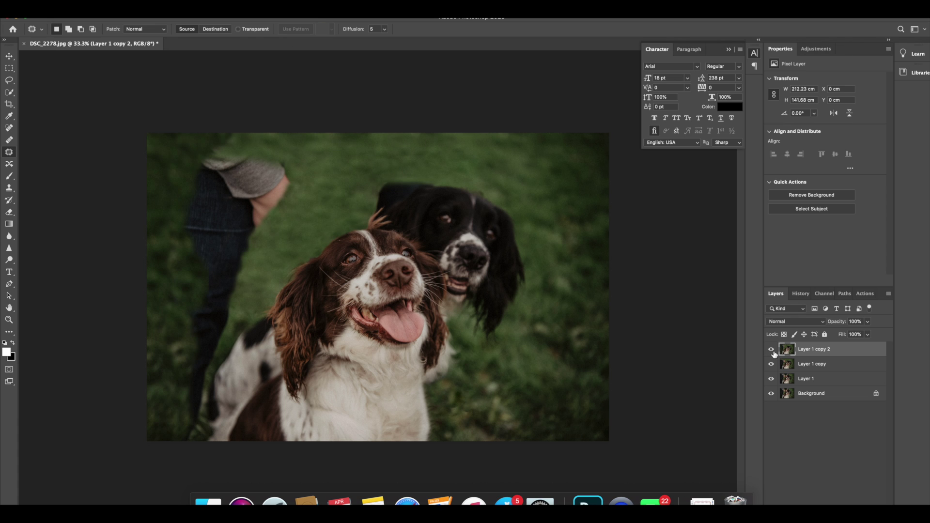
# Patch grass over the remaining forearm's outer edge and along the inner side of the remaining leg.
pyautogui.moveTo(282, 171); pyautogui.dragTo(337, 186)
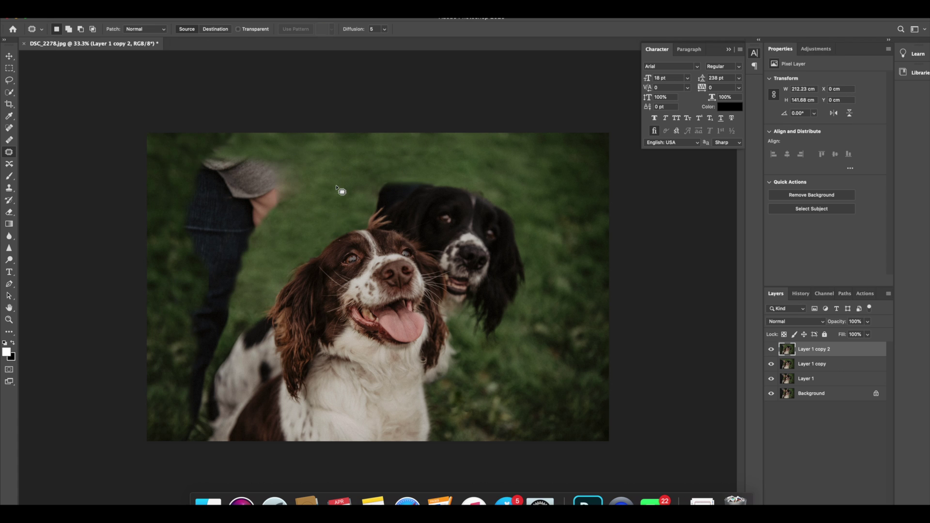
pyautogui.moveTo(254, 241); pyautogui.dragTo(233, 296)
pyautogui.moveTo(236, 290); pyautogui.dragTo(249, 304)
pyautogui.press('super+d')
pyautogui.click(9, 187)
pyautogui.press(']')
pyautogui.press(']')
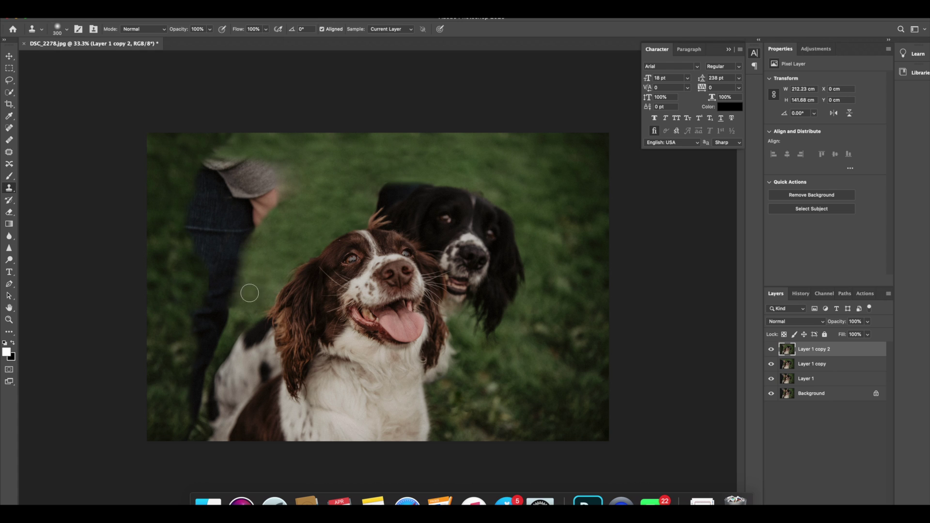
# Patch the grass above the black dog's head and between it and the remaining wrist.
pyautogui.click(9, 152)
pyautogui.moveTo(381, 149)
pyautogui.mouseDown()
pyautogui.moveTo(386, 189)
pyautogui.moveTo(386, 151)
pyautogui.mouseUp()
pyautogui.press('super+d')
pyautogui.moveTo(384, 179)
pyautogui.mouseDown()
pyautogui.moveTo(516, 160)
pyautogui.moveTo(556, 166)
pyautogui.mouseUp()
pyautogui.press('super+d')
pyautogui.moveTo(331, 190); pyautogui.dragTo(340, 173)
pyautogui.press('super+d')
# Clone grass over the remaining lower leg and up along the outer side of the thigh.
pyautogui.press('s')
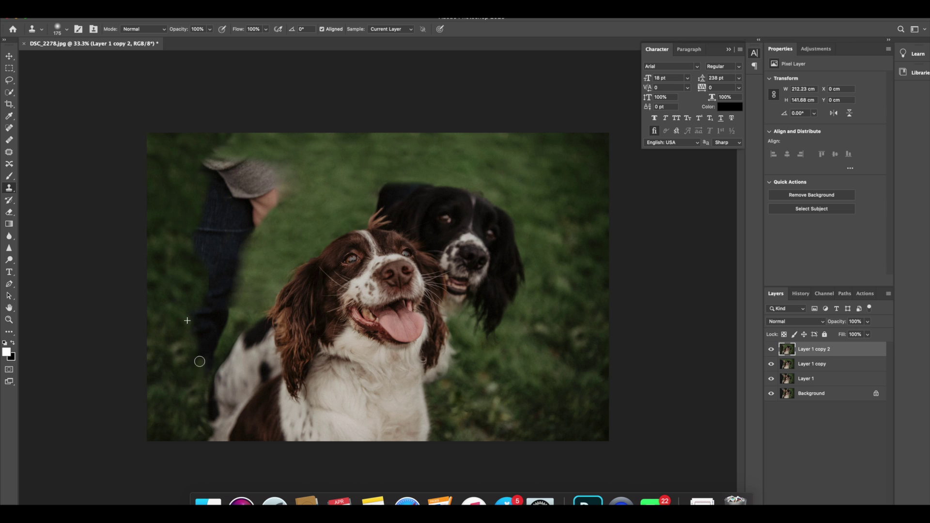
pyautogui.moveTo(208, 368)
pyautogui.mouseDown()
pyautogui.moveTo(216, 315)
pyautogui.moveTo(187, 312)
pyautogui.mouseUp()
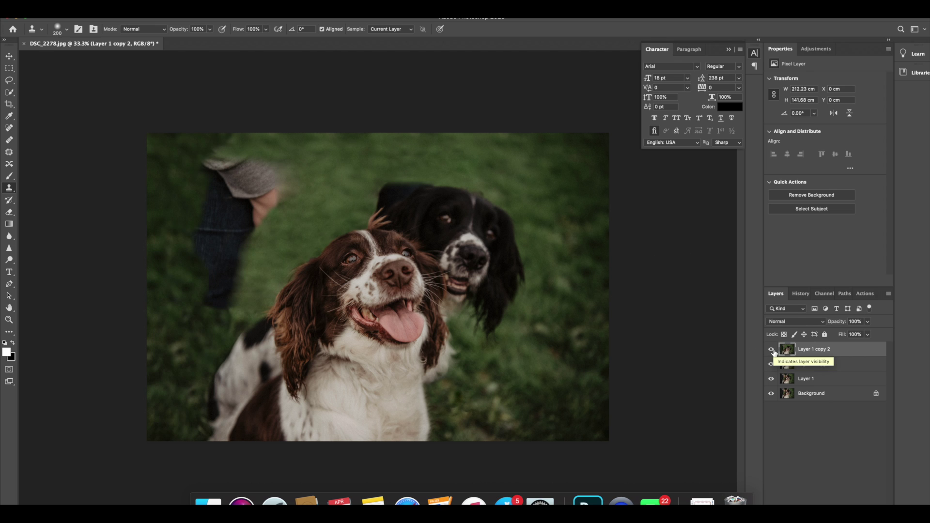
pyautogui.moveTo(212, 302)
pyautogui.mouseDown()
pyautogui.moveTo(211, 258)
pyautogui.moveTo(195, 246)
pyautogui.moveTo(215, 222)
pyautogui.moveTo(213, 164)
pyautogui.moveTo(237, 137)
pyautogui.mouseUp()
# Clone grass over the rest of the thigh, sleeve and wrist with a 400 px brush at 67% opacity.
pyautogui.press(']')
pyautogui.press(']')
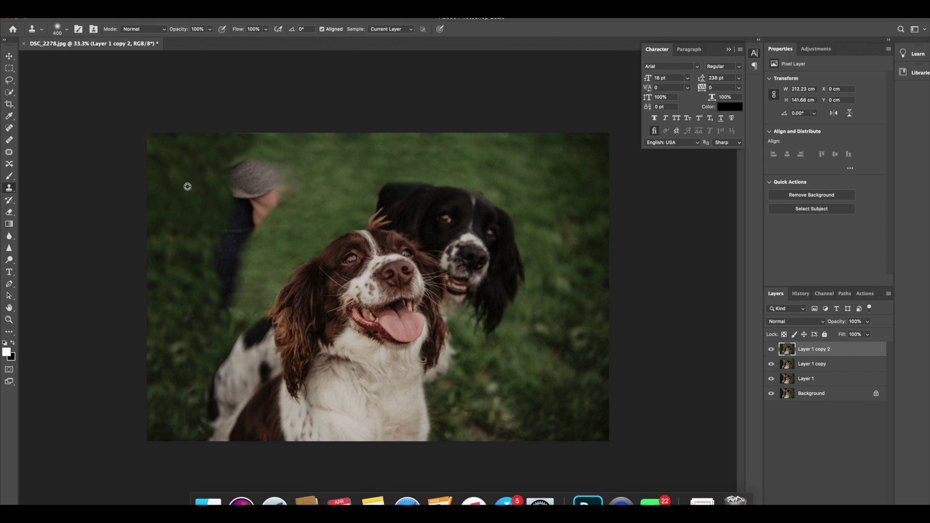
pyautogui.keyDown('alt'); pyautogui.click(185, 282); pyautogui.keyUp('alt')
pyautogui.press('6')
pyautogui.press('7')
pyautogui.moveTo(230, 230); pyautogui.dragTo(274, 128)
pyautogui.moveTo(216, 288)
pyautogui.mouseDown()
pyautogui.moveTo(237, 270)
pyautogui.moveTo(295, 143)
pyautogui.mouseUp()
pyautogui.moveTo(292, 177); pyautogui.dragTo(303, 143)
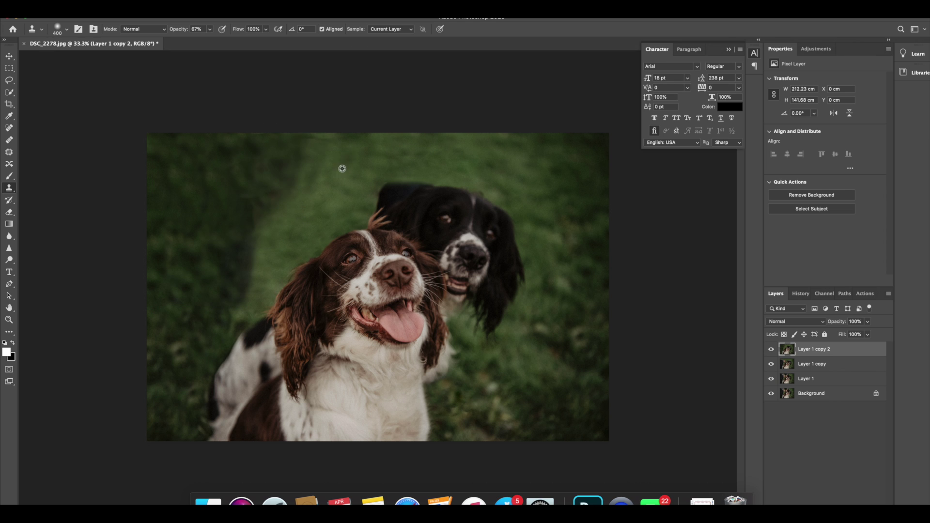
# Compare with Layer 1 copy 2 hidden, and clone lighter grass over the dark edge where the leg was.
pyautogui.click(771, 349)
pyautogui.click(772, 349)
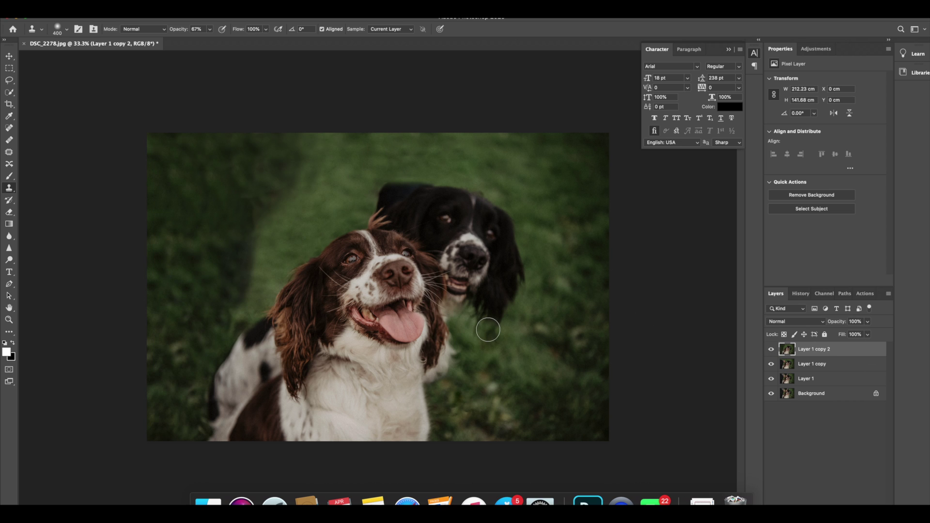
pyautogui.keyDown('alt'); pyautogui.click(276, 256); pyautogui.keyUp('alt')
pyautogui.moveTo(249, 274)
pyautogui.mouseDown()
pyautogui.moveTo(237, 302)
pyautogui.moveTo(252, 244)
pyautogui.moveTo(301, 176)
pyautogui.mouseUp()
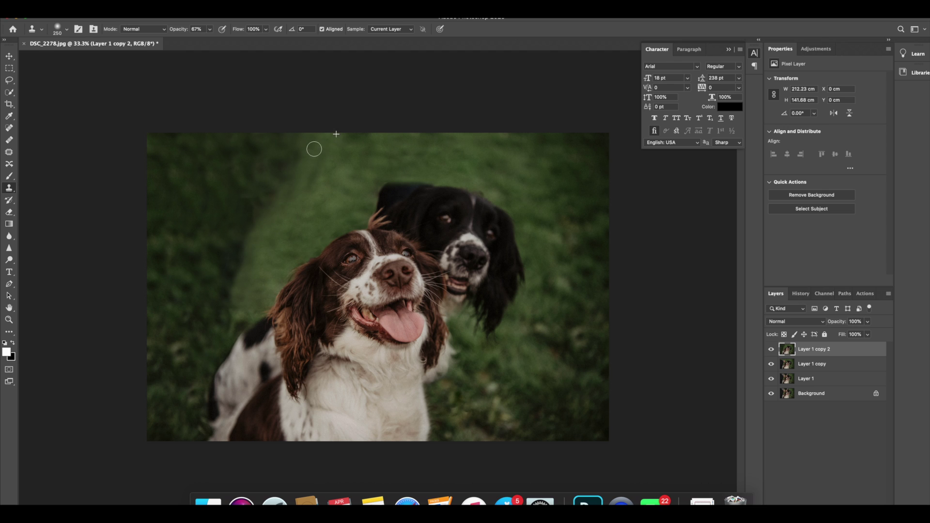
# Patch the hard tonal edge in the grass where the arm and leg were cloned out.
pyautogui.click(9, 152)
pyautogui.moveTo(301, 186); pyautogui.dragTo(322, 192)
pyautogui.moveTo(317, 147)
pyautogui.mouseDown()
pyautogui.moveTo(254, 222)
pyautogui.moveTo(310, 212)
pyautogui.moveTo(311, 150)
pyautogui.mouseUp()
pyautogui.hotkey('ctrl', 'd')
pyautogui.moveTo(304, 147)
pyautogui.mouseDown()
pyautogui.moveTo(277, 222)
pyautogui.moveTo(282, 211)
pyautogui.mouseUp()
pyautogui.moveTo(272, 206)
pyautogui.mouseDown()
pyautogui.moveTo(305, 211)
pyautogui.moveTo(223, 277)
pyautogui.moveTo(250, 262)
pyautogui.mouseUp()
pyautogui.press('super+d')
pyautogui.moveTo(252, 259); pyautogui.dragTo(283, 237)
pyautogui.press('super+d')
pyautogui.moveTo(217, 241)
pyautogui.mouseDown()
pyautogui.moveTo(278, 244)
pyautogui.moveTo(337, 176)
pyautogui.mouseUp()
pyautogui.press('super+d')
# Patch the grass beside the brown dog's ear along the former position of the leg.
pyautogui.moveTo(214, 312)
pyautogui.mouseDown()
pyautogui.moveTo(267, 285)
pyautogui.moveTo(259, 254)
pyautogui.mouseUp()
pyautogui.moveTo(257, 267); pyautogui.dragTo(291, 219)
pyautogui.press('super+d')
pyautogui.moveTo(222, 227); pyautogui.dragTo(260, 255)
pyautogui.moveTo(256, 253); pyautogui.dragTo(329, 190)
pyautogui.press('super+d')
# Patch the uneven grass along the photo's upper edge where the sleeve was.
pyautogui.moveTo(262, 134); pyautogui.dragTo(297, 151)
pyautogui.moveTo(290, 154); pyautogui.dragTo(339, 161)
pyautogui.press('super+d')
pyautogui.moveTo(334, 126)
pyautogui.mouseDown()
pyautogui.moveTo(304, 162)
pyautogui.moveTo(325, 144)
pyautogui.mouseUp()
pyautogui.moveTo(297, 156); pyautogui.dragTo(283, 195)
pyautogui.press('super+d')
# Patch the grass above the brown dog's head, and compare with Layer 1 copy 2 hidden.
pyautogui.moveTo(339, 194)
pyautogui.mouseDown()
pyautogui.moveTo(303, 196)
pyautogui.moveTo(340, 195)
pyautogui.mouseUp()
pyautogui.moveTo(342, 199); pyautogui.dragTo(523, 173)
pyautogui.press('super+d')
pyautogui.moveTo(283, 166); pyautogui.dragTo(311, 199)
pyautogui.moveTo(309, 197); pyautogui.dragTo(451, 170)
pyautogui.press('super+d')
pyautogui.click(771, 351)
pyautogui.click(771, 351)
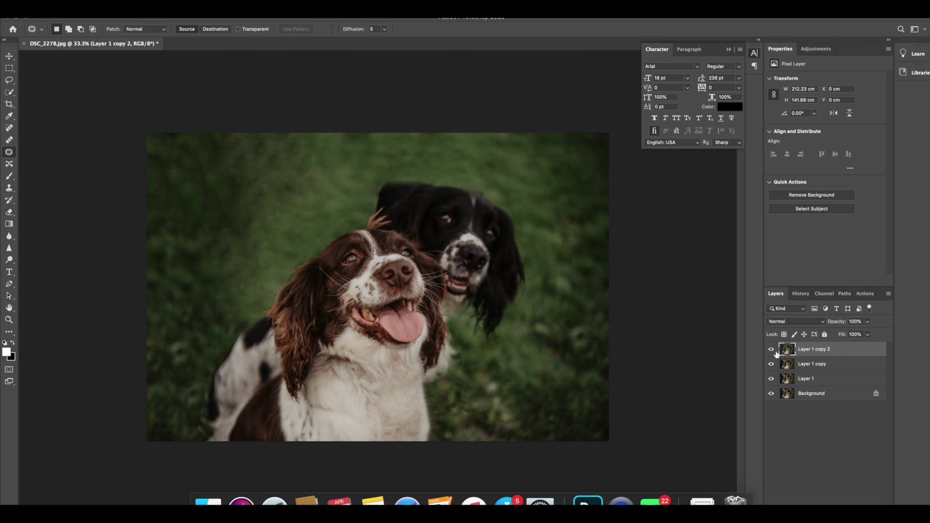
pyautogui.click(772, 350)
pyautogui.click(773, 351)
# Patch the blotchy grass on the photo's left side down to the dogs' backs, and compare with Layer 1 copy 2 hidden.
pyautogui.moveTo(221, 181)
pyautogui.mouseDown()
pyautogui.moveTo(257, 235)
pyautogui.moveTo(253, 223)
pyautogui.mouseUp()
pyautogui.moveTo(244, 234); pyautogui.dragTo(208, 304)
pyautogui.press('super+d')
pyautogui.moveTo(189, 222)
pyautogui.mouseDown()
pyautogui.moveTo(217, 273)
pyautogui.moveTo(203, 233)
pyautogui.mouseUp()
pyautogui.moveTo(200, 259)
pyautogui.mouseDown()
pyautogui.moveTo(242, 285)
pyautogui.moveTo(243, 318)
pyautogui.moveTo(252, 311)
pyautogui.mouseUp()
pyautogui.press('super+d')
pyautogui.moveTo(241, 305); pyautogui.dragTo(196, 330)
pyautogui.press('super+d')
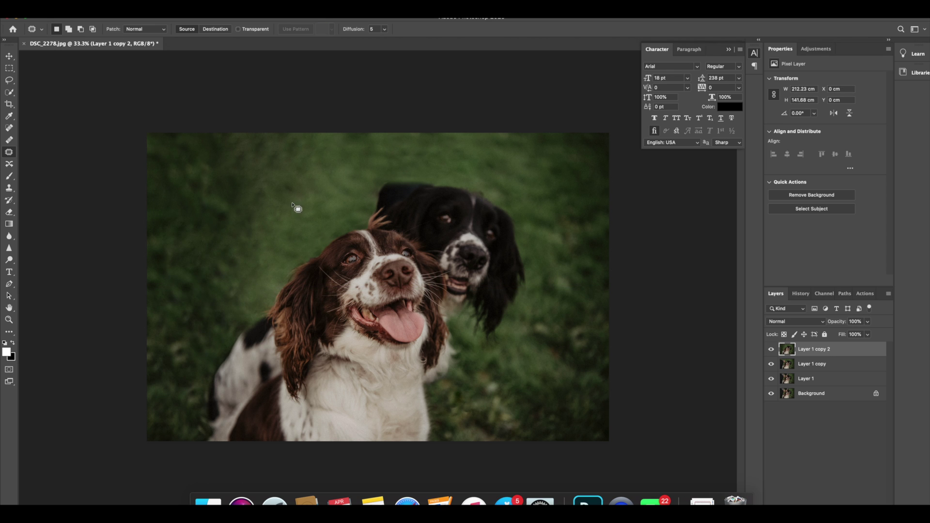
pyautogui.click(771, 350)
pyautogui.click(771, 350)
# Duplicate the Background layer and rotate the copy 180 degrees so that it covers the canvas.
pyautogui.click(831, 393)
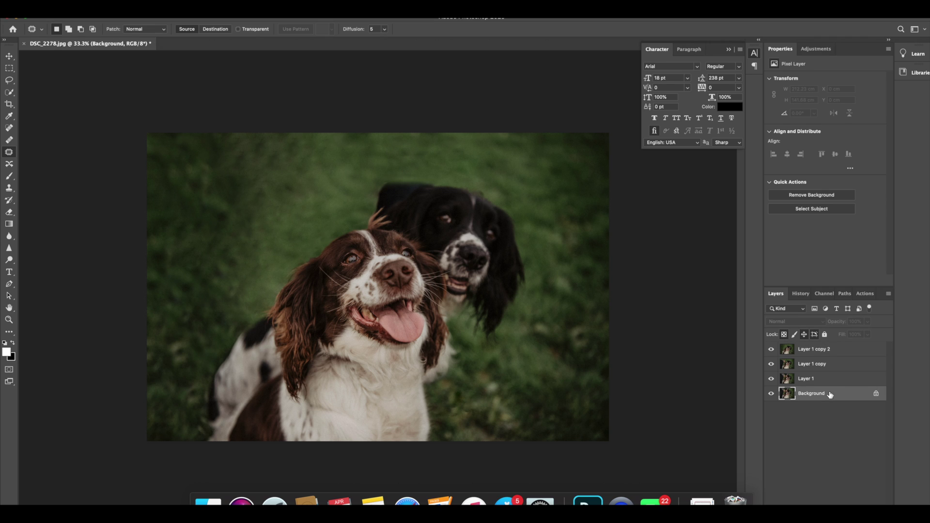
pyautogui.hotkey('ctrl', 'j')
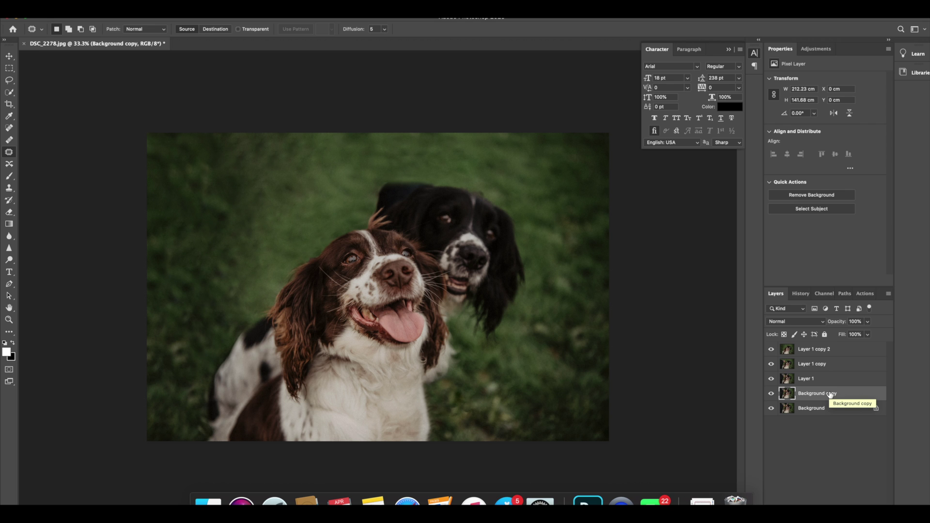
pyautogui.hotkey('ctrl', 't')
pyautogui.moveTo(656, 187); pyautogui.dragTo(519, 345)
pyautogui.moveTo(658, 250); pyautogui.dragTo(679, 353)
pyautogui.moveTo(661, 274); pyautogui.dragTo(662, 278)
pyautogui.press('Return')
# Move Background copy to the top of the layer stack and give it an inverted, black layer mask.
pyautogui.moveTo(828, 393); pyautogui.dragTo(845, 348)
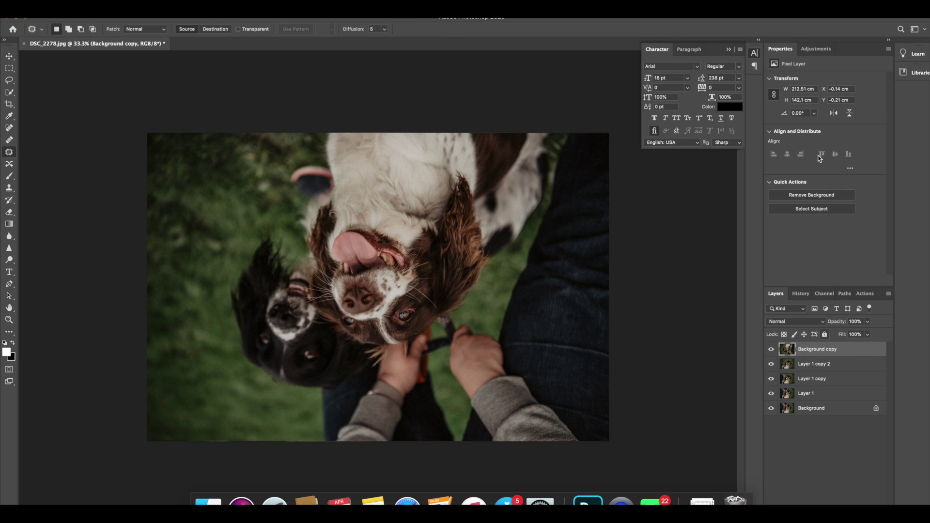
pyautogui.click(817, 516)
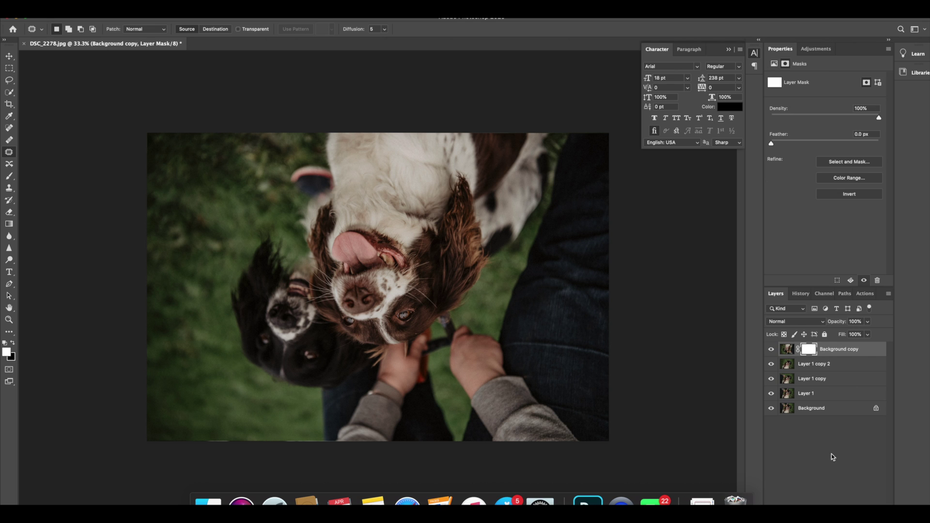
pyautogui.press('super+i')
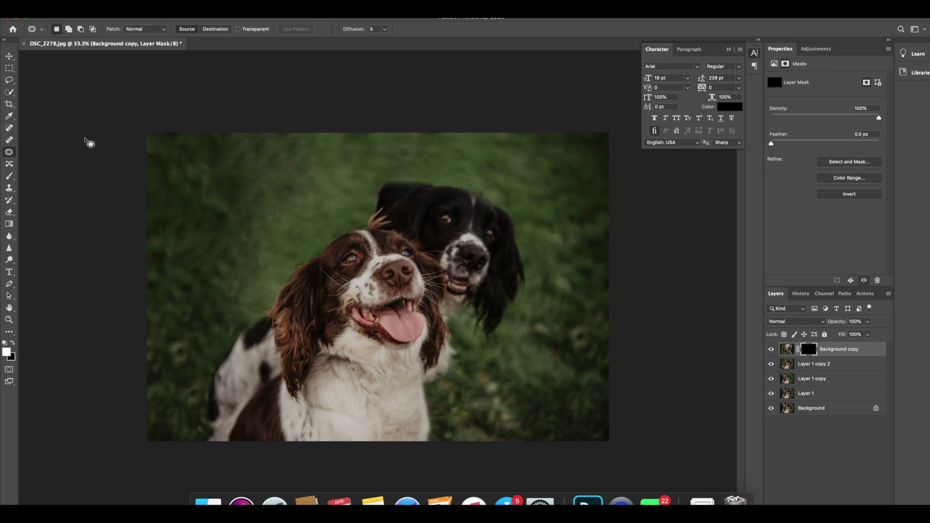
# Paint white on the mask with a 600 to 700 px brush at 50% opacity to reveal grass along the photo's left side.
pyautogui.click(10, 177)
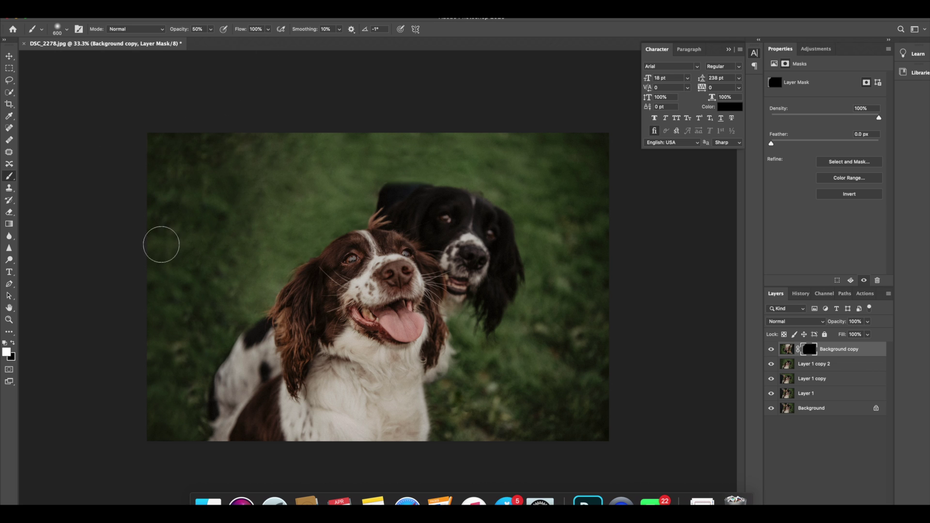
pyautogui.click(772, 350)
pyautogui.click(772, 350)
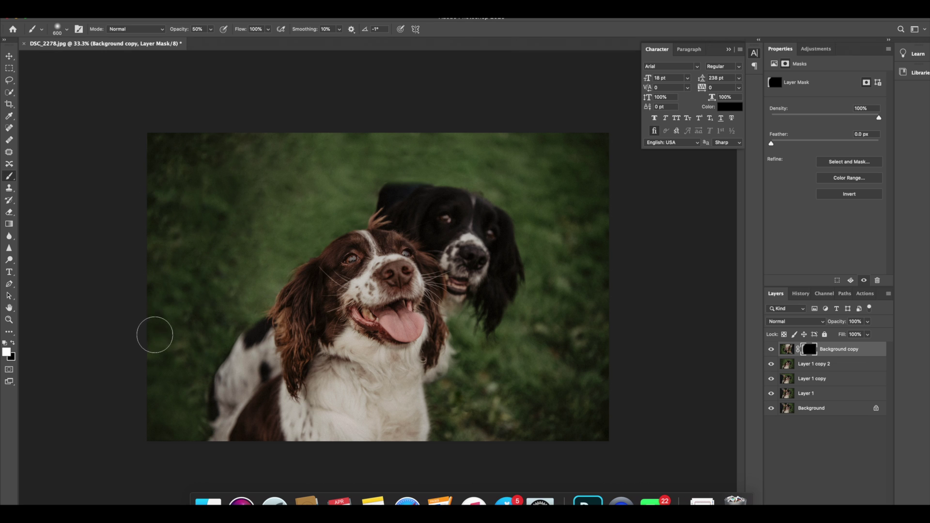
pyautogui.press('[')
pyautogui.press('[')
pyautogui.press(']')
pyautogui.press(']')
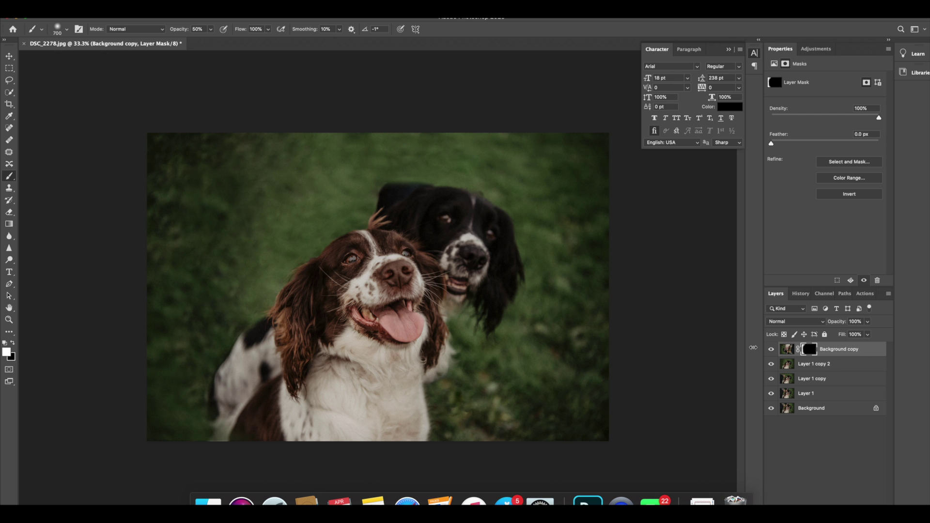
# Paint black on the mask over the dog's lower back with a 300 px brush, and compare with Background copy hidden.
pyautogui.press('x')
pyautogui.press('[')
pyautogui.press('[')
pyautogui.press('[')
pyautogui.press('[')
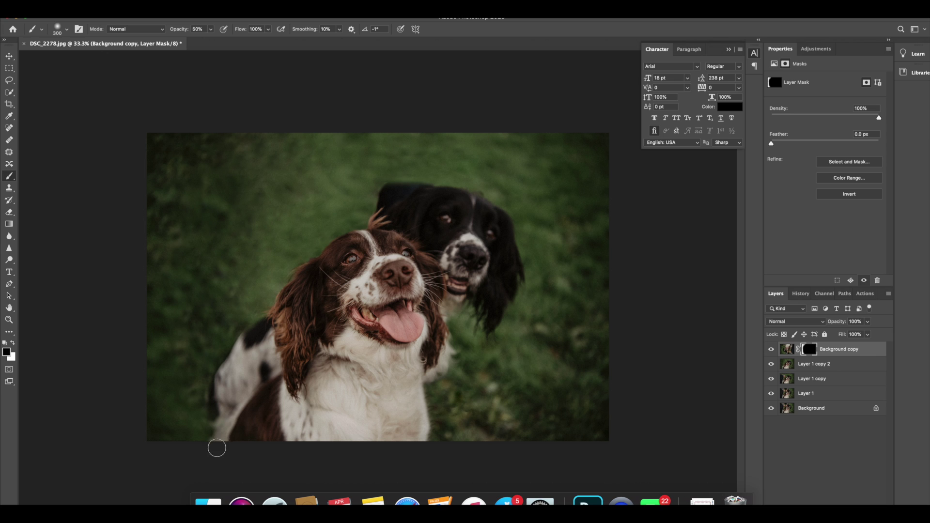
pyautogui.click(771, 349)
pyautogui.click(771, 350)
pyautogui.click(771, 349)
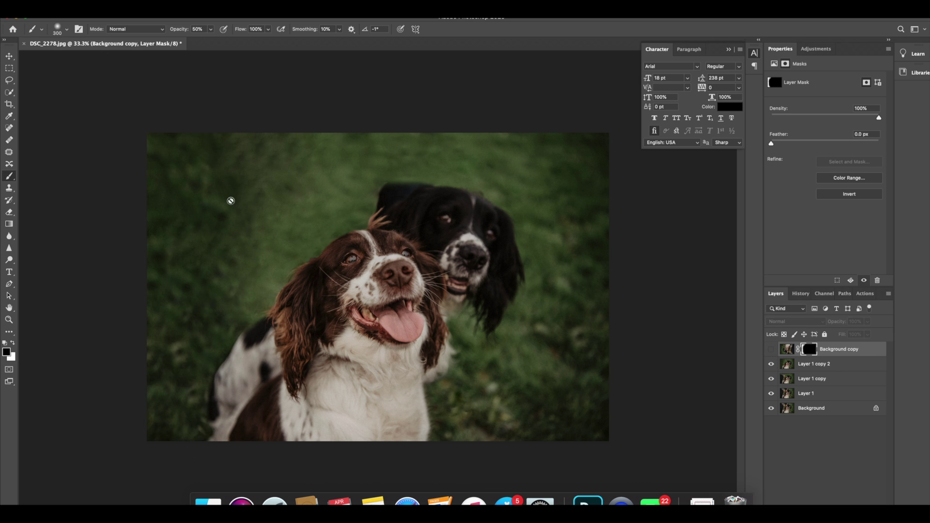
pyautogui.click(771, 350)
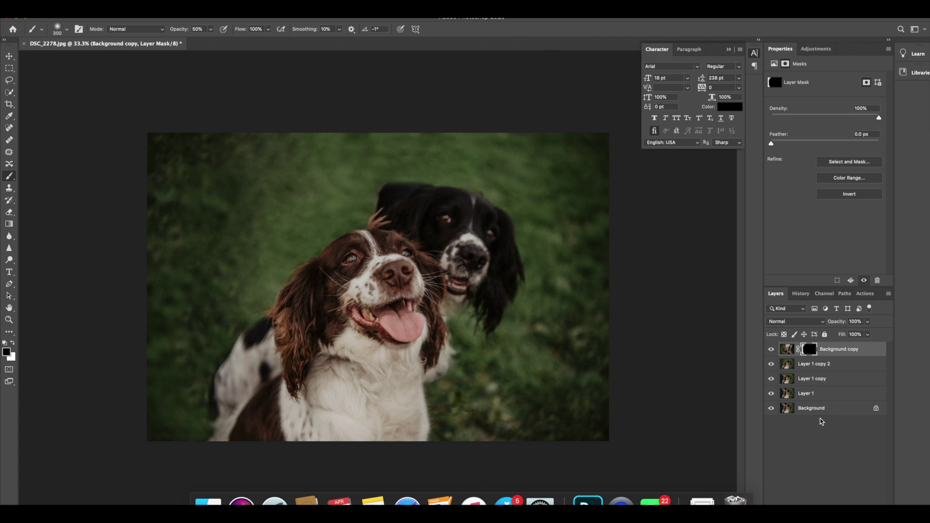
# Flatten the image and duplicate the Background as a new layer.
pyautogui.click(889, 293)
pyautogui.click(781, 436)
pyautogui.hotkey('ctrl', 'j')
# Patch the uneven grass in the photo's upper left area on Layer 1.
pyautogui.click(13, 154)
pyautogui.moveTo(227, 173)
pyautogui.mouseDown()
pyautogui.moveTo(229, 269)
pyautogui.moveTo(260, 226)
pyautogui.moveTo(241, 184)
pyautogui.moveTo(253, 174)
pyautogui.mouseUp()
pyautogui.moveTo(241, 217); pyautogui.dragTo(276, 228)
pyautogui.press('super+d')
pyautogui.moveTo(258, 173); pyautogui.dragTo(262, 175)
pyautogui.moveTo(250, 186); pyautogui.dragTo(268, 172)
pyautogui.press('super+d')
# Patch the grass above the dog's back on the photo's left side on Layer 1.
pyautogui.moveTo(225, 212)
pyautogui.mouseDown()
pyautogui.moveTo(209, 241)
pyautogui.moveTo(245, 285)
pyautogui.moveTo(229, 212)
pyautogui.mouseUp()
pyautogui.moveTo(228, 276)
pyautogui.mouseDown()
pyautogui.moveTo(217, 217)
pyautogui.moveTo(194, 260)
pyautogui.moveTo(213, 321)
pyautogui.moveTo(210, 269)
pyautogui.mouseUp()
pyautogui.press('super+d')
pyautogui.press('super+d')
pyautogui.moveTo(201, 299); pyautogui.dragTo(186, 242)
pyautogui.press('super+d')
pyautogui.moveTo(176, 223); pyautogui.dragTo(202, 242)
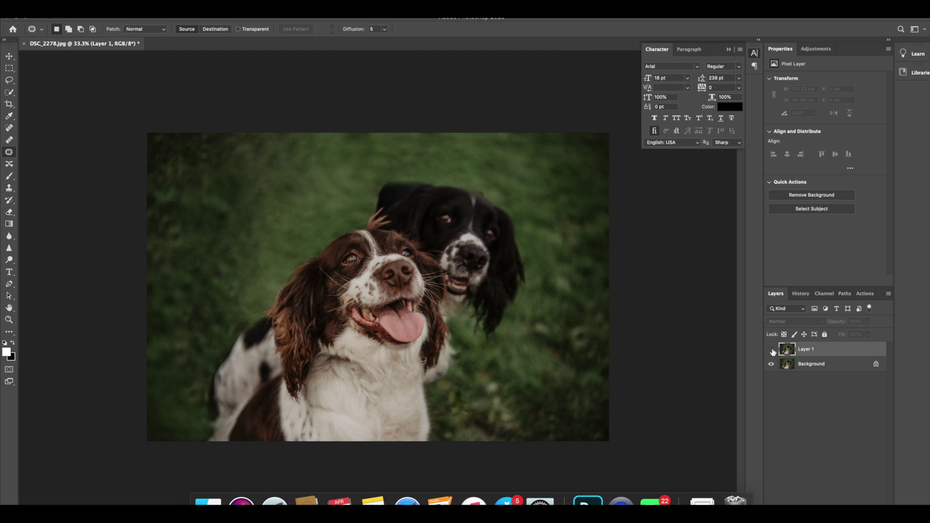
# View an early history state of the photo for comparison, and go back to the latest state.
pyautogui.click(797, 294)
pyautogui.scroll(10, 813, 334)
pyautogui.click(808, 312)
pyautogui.scroll(-10, 808, 313)
pyautogui.click(800, 502)
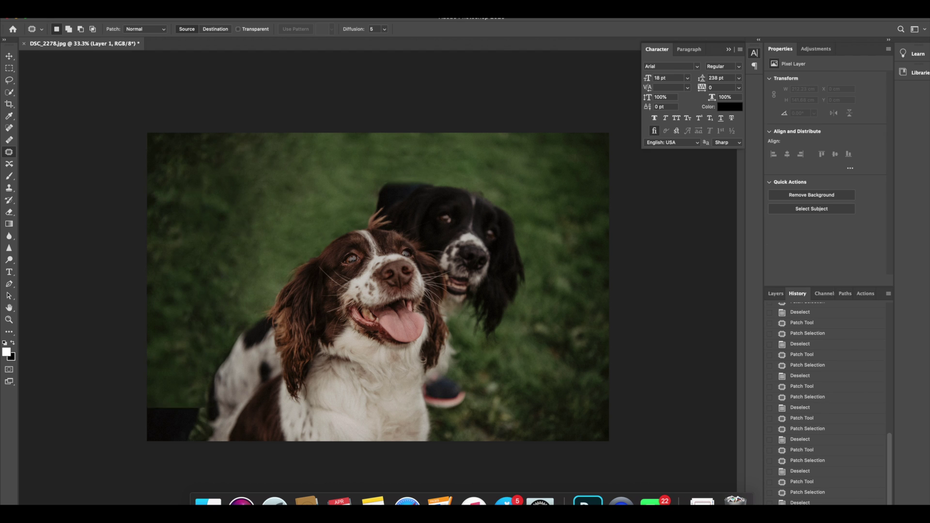
# Run the Vignette action and set the Vignette layer's opacity to 12%.
pyautogui.click(775, 294)
pyautogui.click(865, 294)
pyautogui.click(788, 325)
pyautogui.click(788, 335)
pyautogui.scroll(-3, 785, 346)
pyautogui.click(822, 498)
pyautogui.click(837, 513)
pyautogui.click(776, 295)
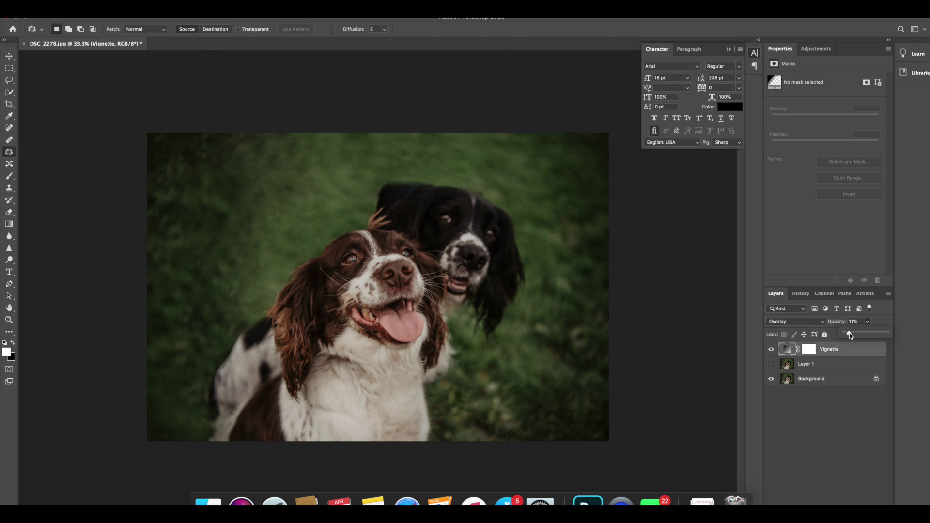
# Flatten the image, discarding the hidden layer, and duplicate the Background as a new layer.
pyautogui.click(889, 294)
pyautogui.click(815, 438)
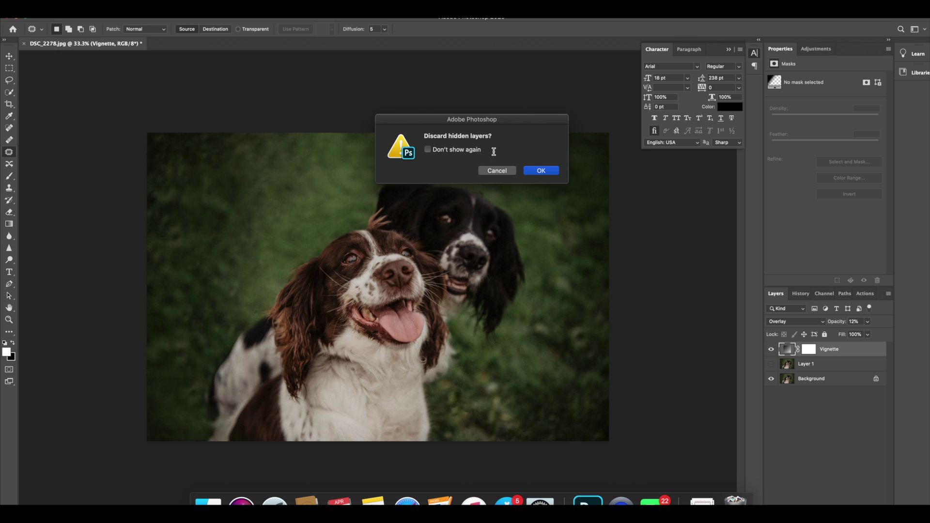
pyautogui.click(539, 171)
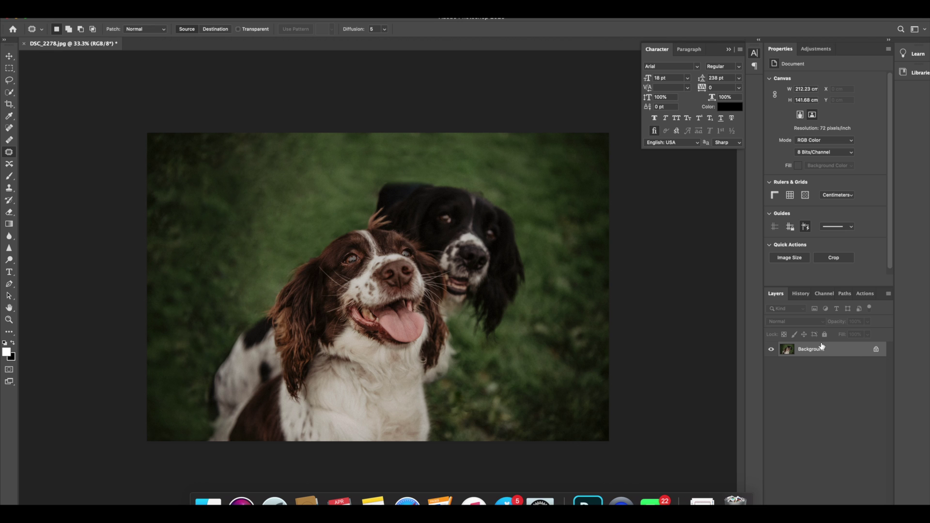
pyautogui.press('super+j')
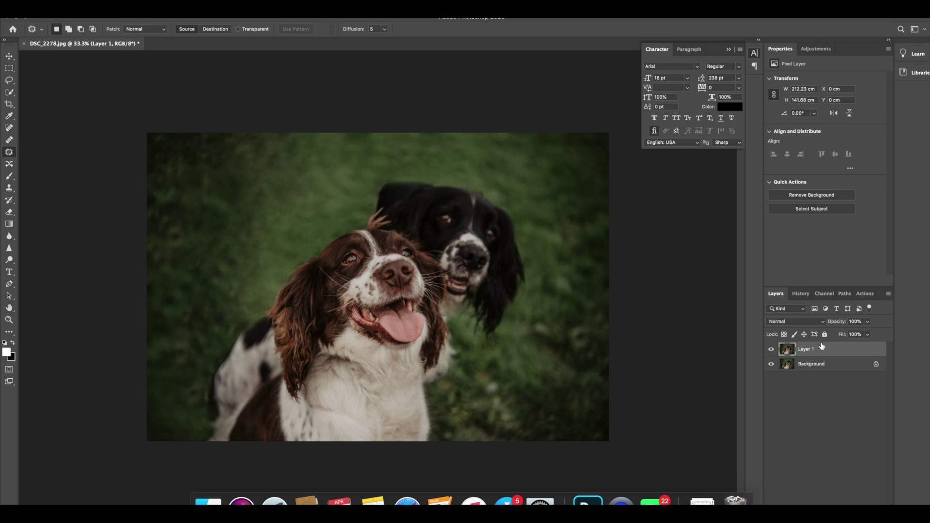
# Apply a High Pass filter with a radius of 11.0 pixels to Layer 1.
pyautogui.click(213, 7)
pyautogui.moveTo(322, 193)
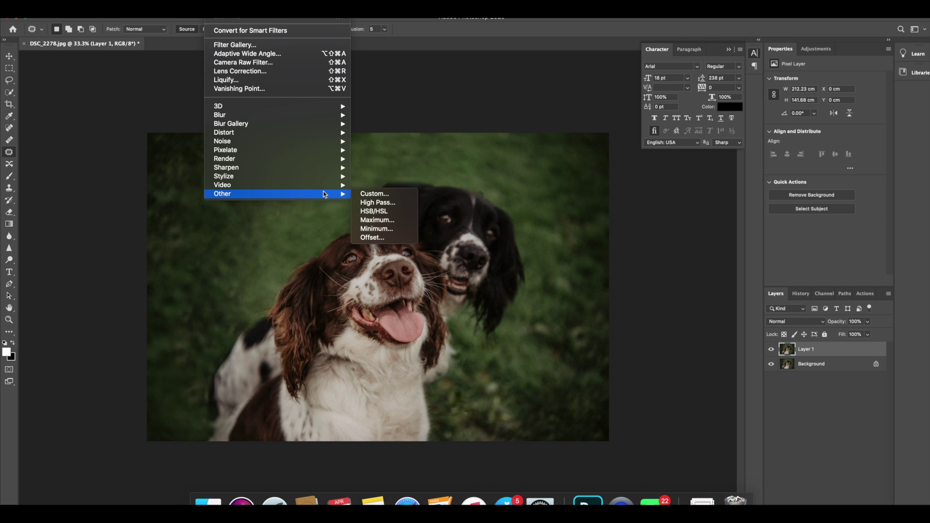
pyautogui.click(387, 202)
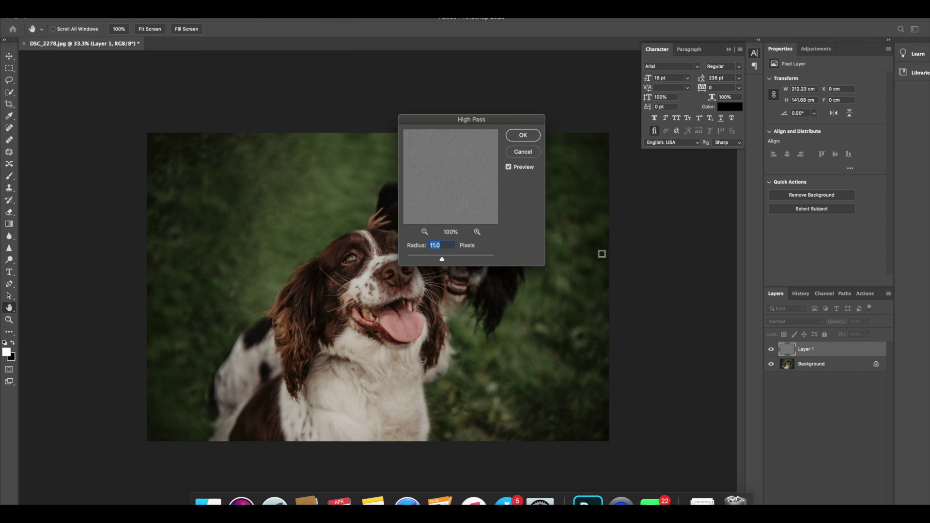
pyautogui.press('Return')
# Blend the High Pass layer in Soft Light at reduced opacity, and flatten the image.
pyautogui.click(796, 321)
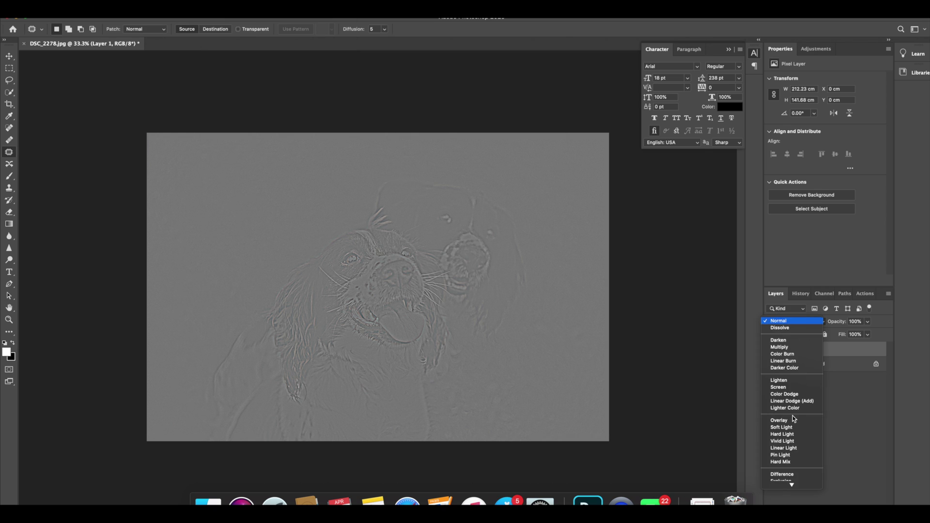
pyautogui.click(780, 426)
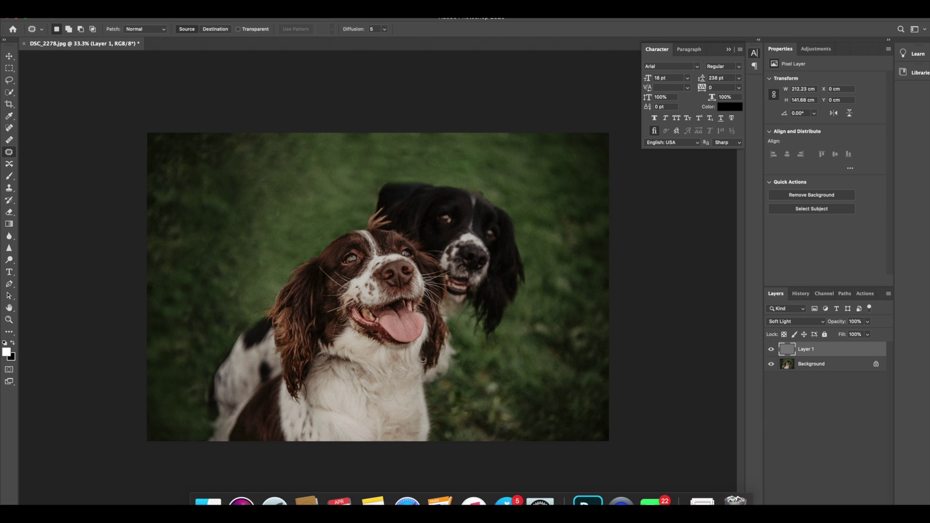
pyautogui.moveTo(868, 322); pyautogui.dragTo(853, 335)
pyautogui.click(887, 293)
pyautogui.click(890, 293)
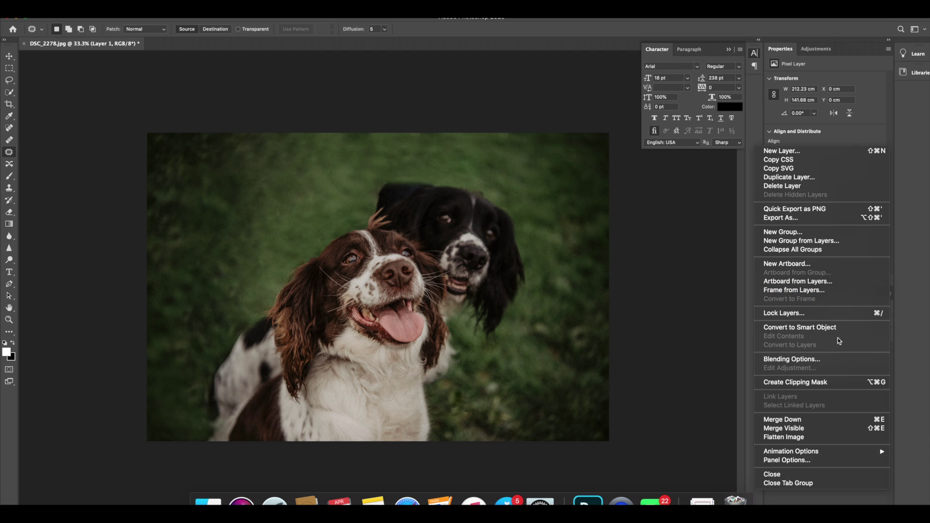
pyautogui.click(194, 152)
pyautogui.press('Delete')
# Create a new layer in Overlay mode filled with 50% gray.
pyautogui.click(138, 7)
pyautogui.moveTo(155, 21)
pyautogui.click(281, 22)
pyautogui.click(446, 254)
pyautogui.click(441, 374)
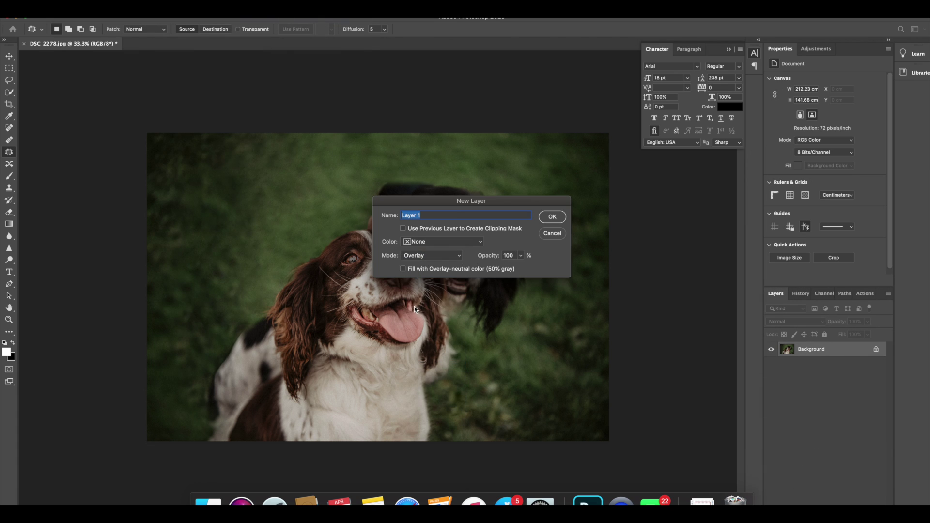
pyautogui.click(552, 216)
# Paint white on the black dog's eye with a size 100 Brush at 9% opacity, and switch the painting colour to black.
pyautogui.click(9, 176)
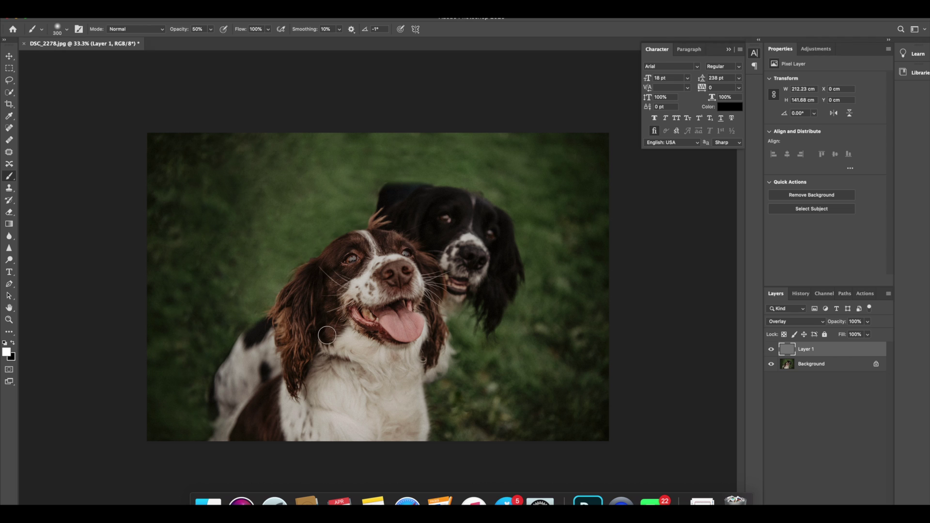
pyautogui.press('[')
pyautogui.press('[')
pyautogui.press('[')
pyautogui.press('[')
pyautogui.click(210, 29)
pyautogui.moveTo(211, 40); pyautogui.dragTo(196, 41)
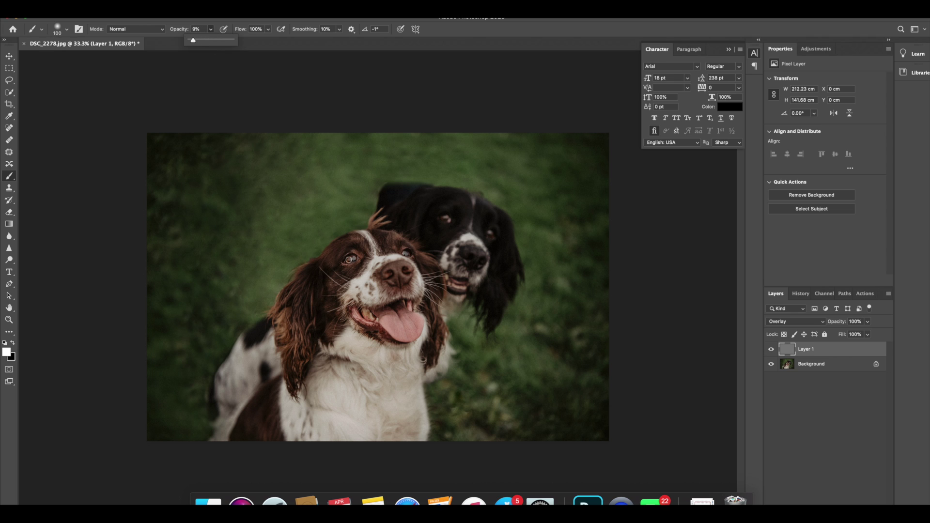
pyautogui.click(455, 218)
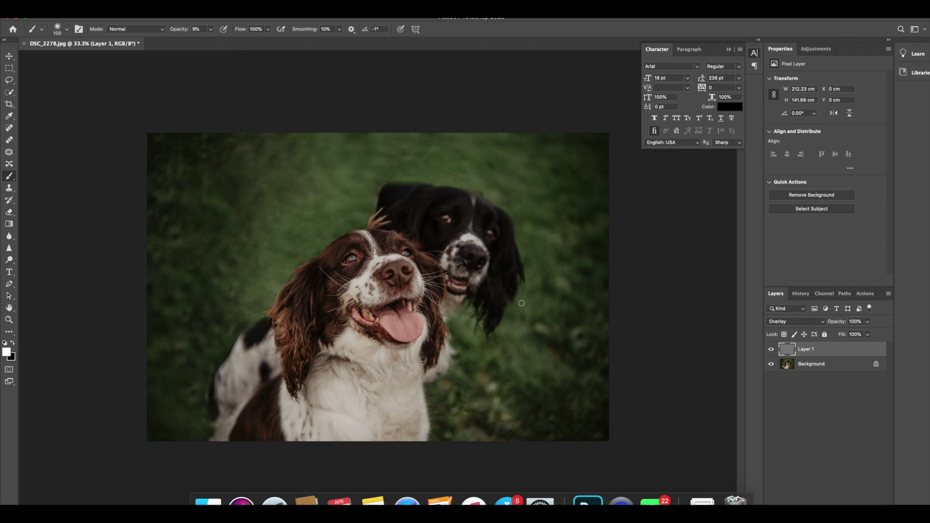
pyautogui.click(771, 349)
pyautogui.click(14, 344)
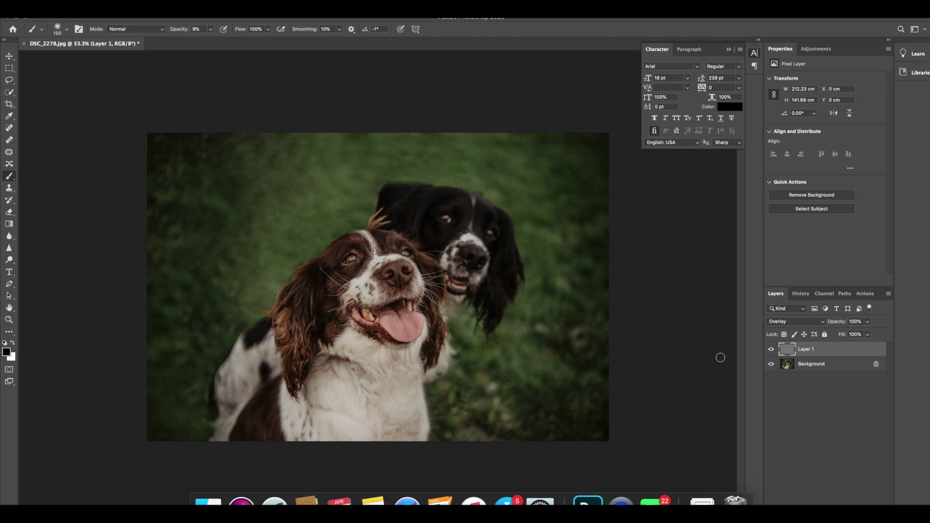
# Hide and show Layer 1 repeatedly to compare the photo with and without the Overlay dodging.
pyautogui.click(771, 349)
pyautogui.click(772, 350)
pyautogui.click(771, 349)
pyautogui.click(771, 349)
pyautogui.click(772, 349)
pyautogui.click(771, 349)
pyautogui.click(771, 350)
pyautogui.click(888, 294)
pyautogui.click(800, 462)
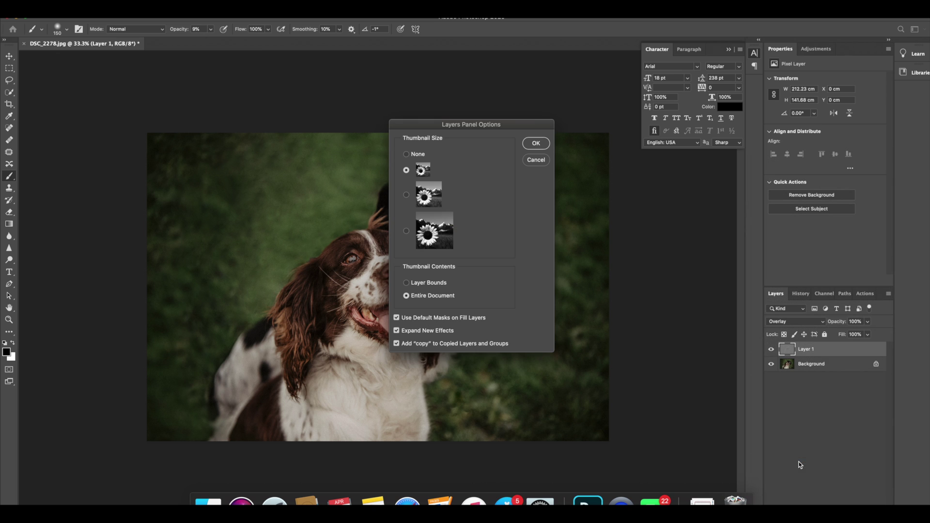
pyautogui.click(537, 143)
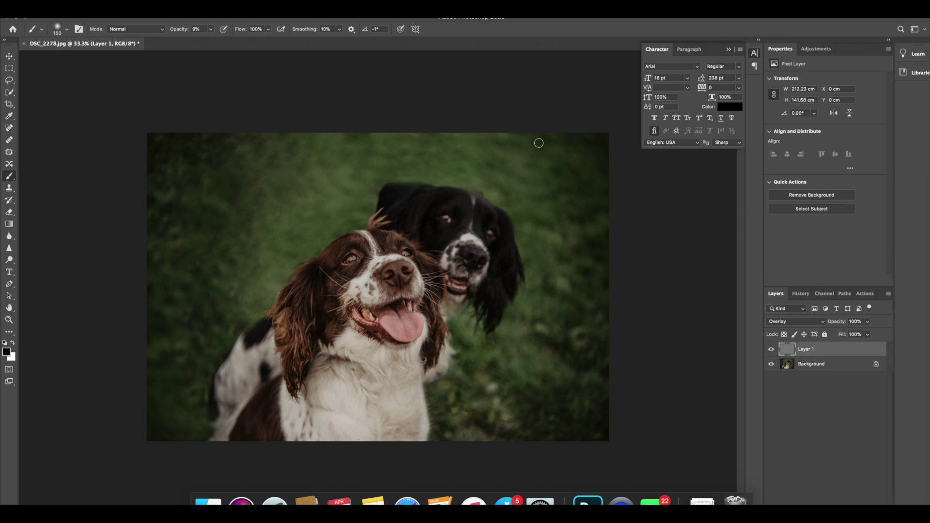
# Inspect the retouched photo and recall the original DSC_2278.jpg state from the history for a before-and-after comparison.
pyautogui.press('super+equal')
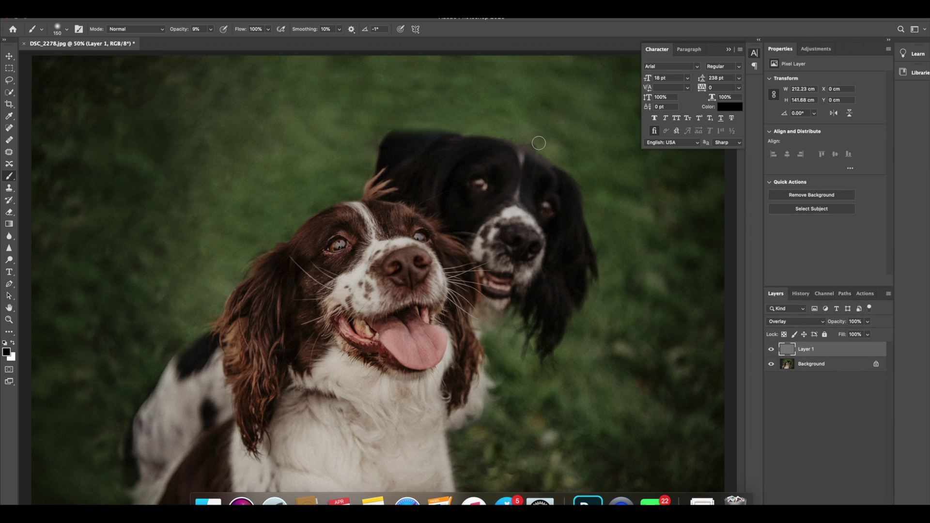
pyautogui.press('super+minus')
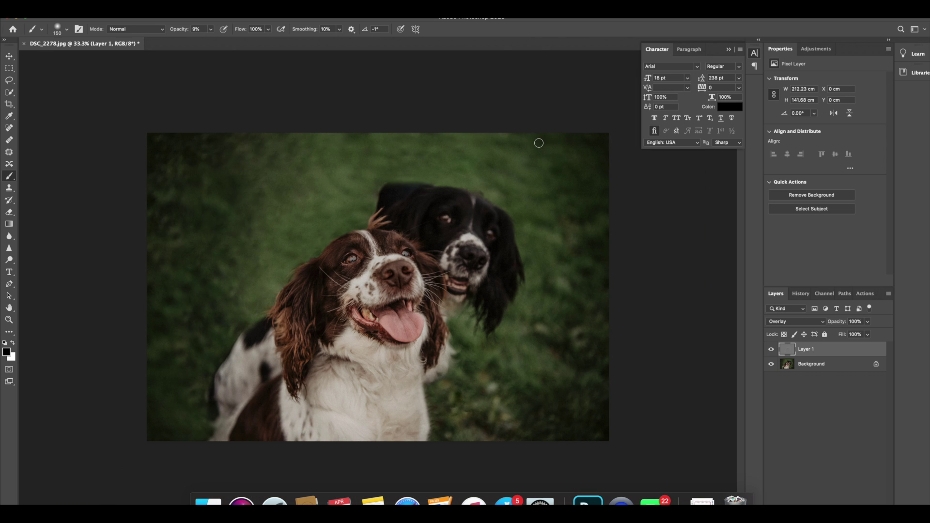
pyautogui.click(800, 293)
pyautogui.scroll(10, 802, 315)
pyautogui.click(802, 310)
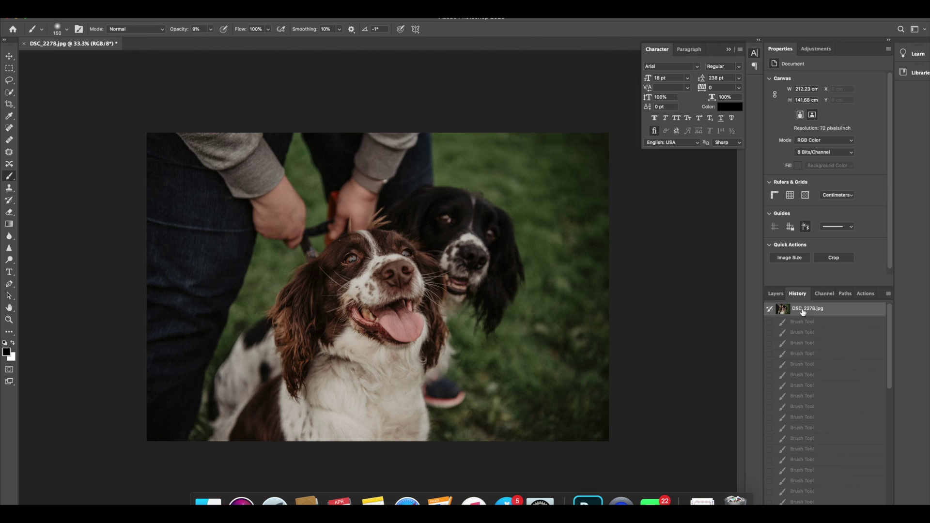